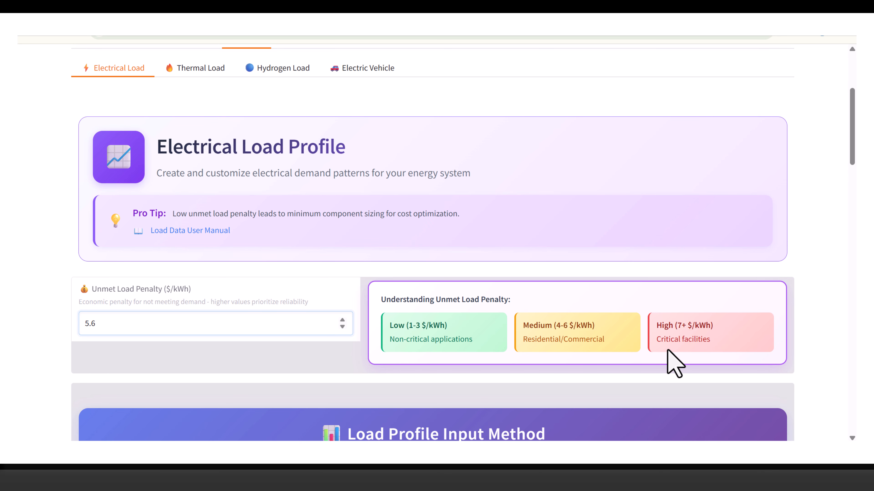
Choose the Simple Load creator as input method and review its template scaling factor and 24-hour load table.
{"action": "scroll", "coordinate": [463, 245], "scroll_direction": "down", "scroll_amount": 9}
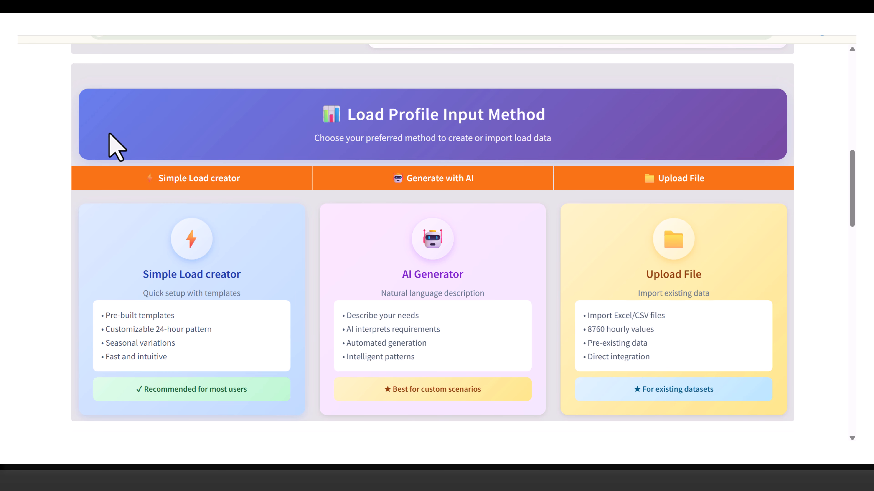
{"action": "left_click", "coordinate": [270, 183]}
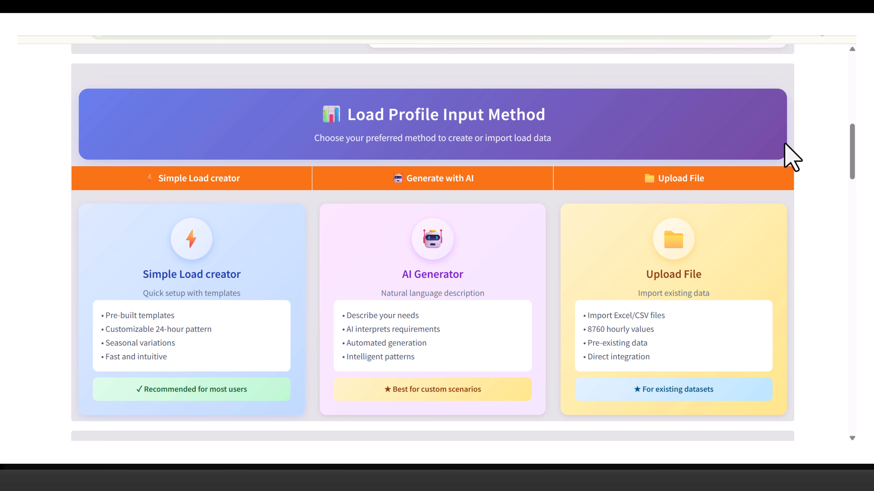
{"action": "left_click_drag", "start_coordinate": [850, 146], "coordinate": [853, 211]}
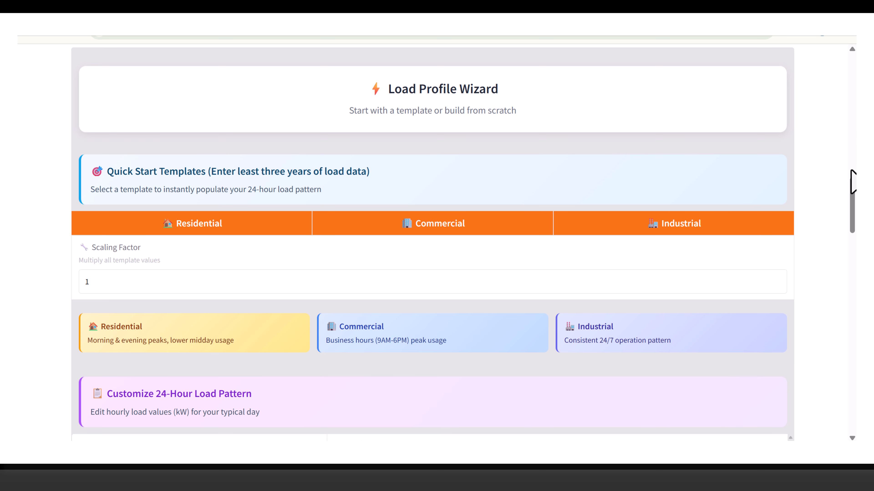
{"action": "scroll", "coordinate": [851, 180], "scroll_direction": "down", "scroll_amount": 5}
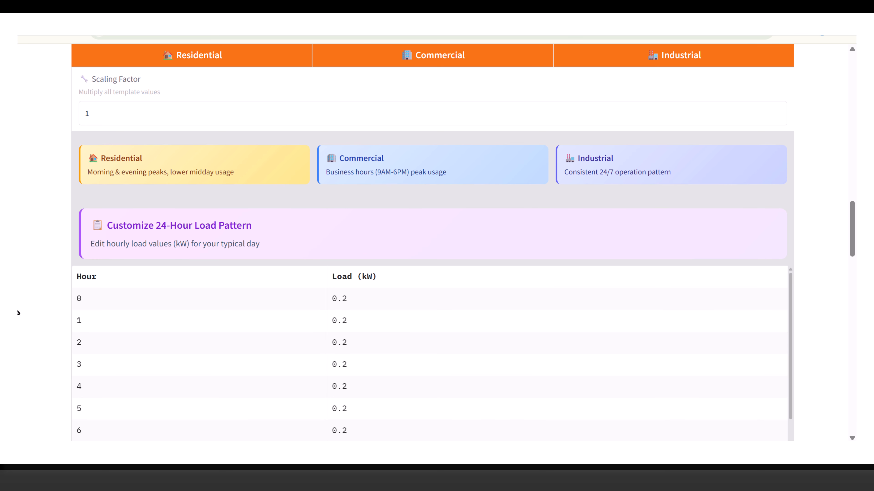
{"action": "left_click", "coordinate": [89, 117]}
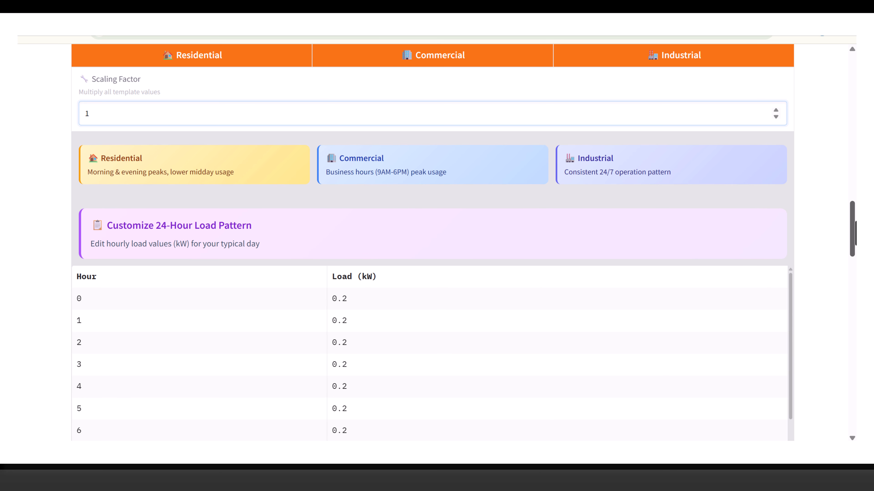
{"action": "left_click_drag", "start_coordinate": [854, 222], "coordinate": [855, 245]}
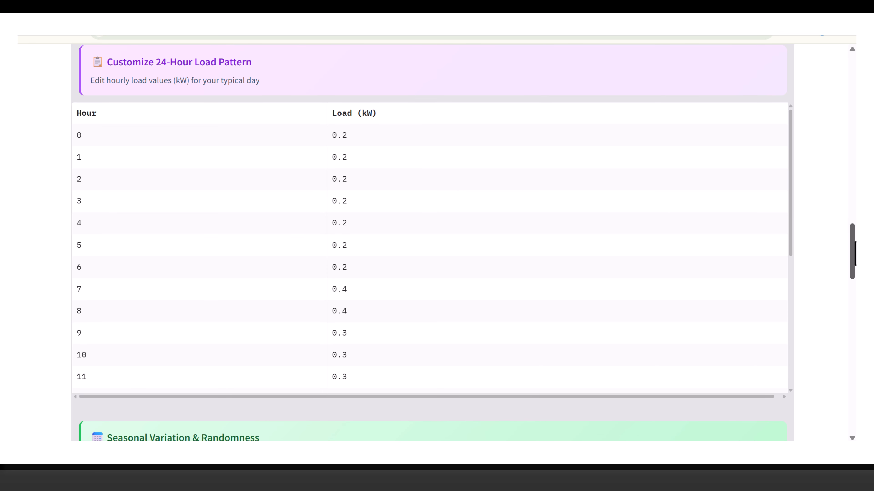
{"action": "left_click_drag", "start_coordinate": [793, 229], "coordinate": [800, 379]}
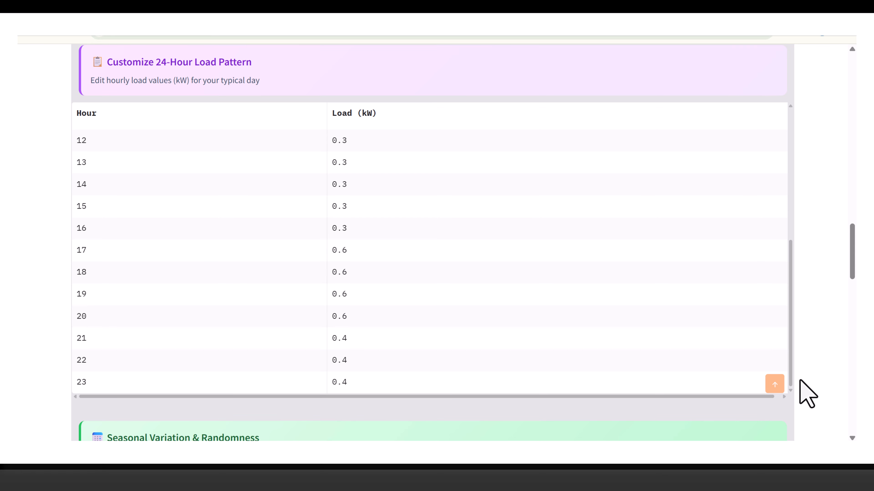
Review the minimum and peak load months, the peak month multiplier and the daily and hourly randomness settings.
{"action": "left_click_drag", "start_coordinate": [851, 250], "coordinate": [852, 294]}
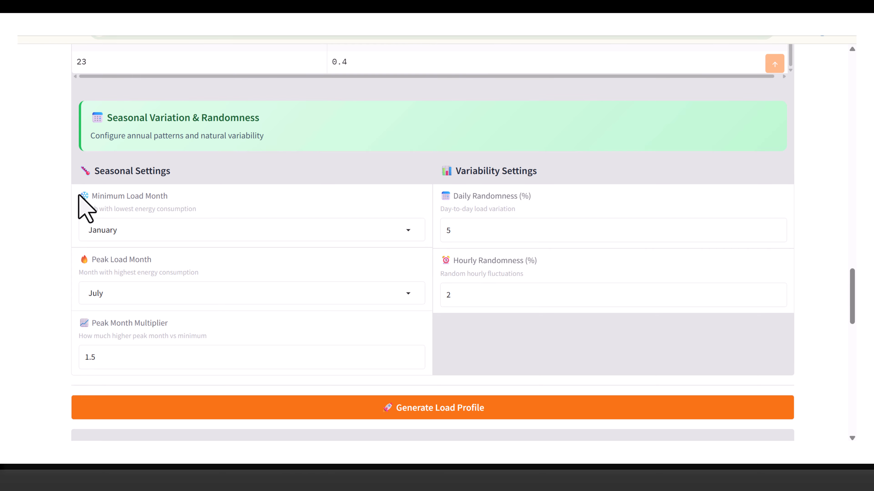
{"action": "left_click", "coordinate": [124, 231]}
{"action": "left_click", "coordinate": [56, 227]}
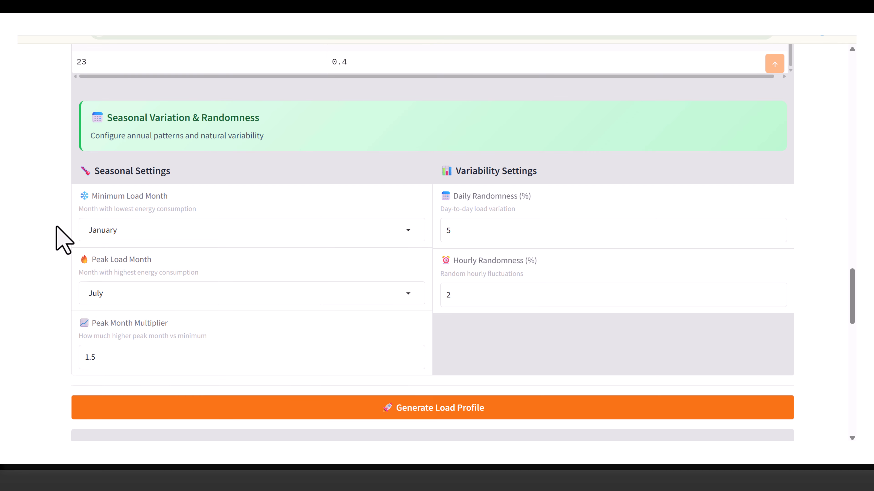
{"action": "left_click", "coordinate": [119, 362]}
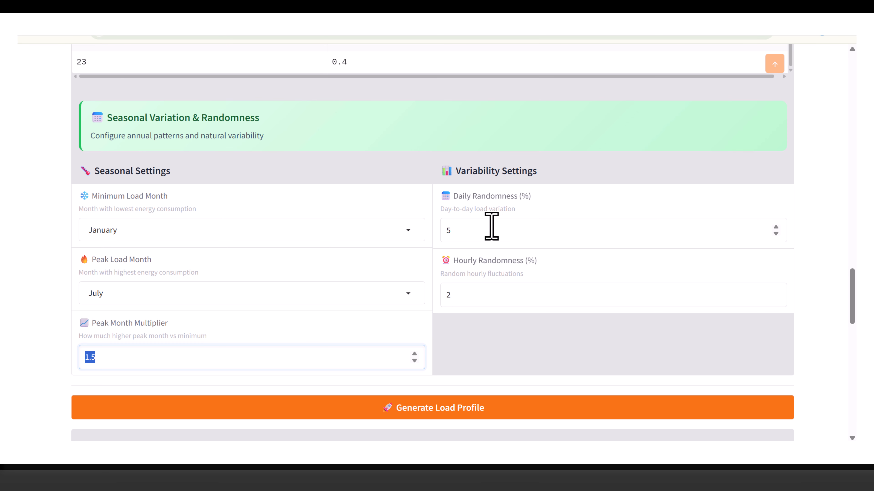
{"action": "left_click", "coordinate": [491, 227]}
{"action": "left_click", "coordinate": [470, 301]}
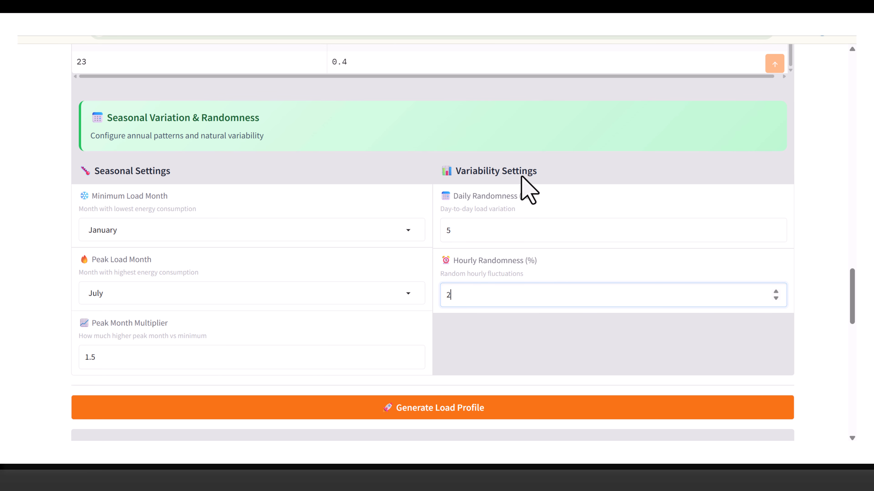
Keep the daily randomness at 5% and set the hourly randomness to 3%.
{"action": "left_click", "coordinate": [448, 235]}
{"action": "key", "text": "BackSpace"}
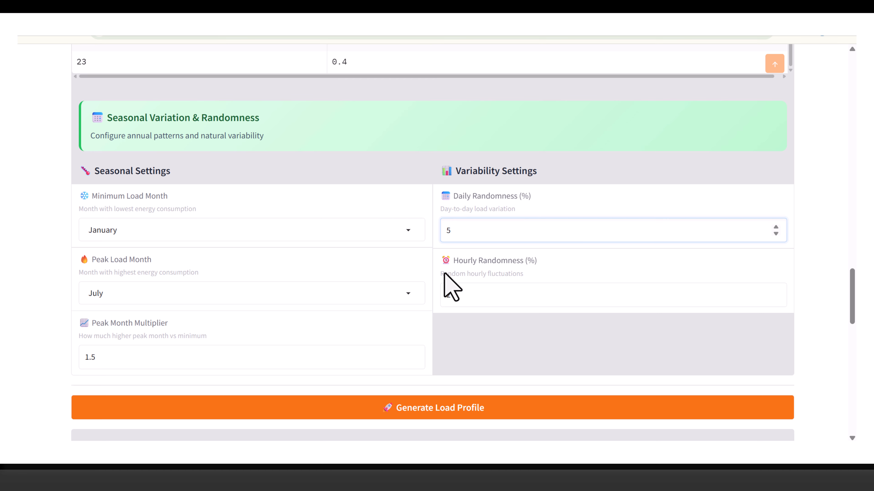
{"action": "key", "text": "Tab"}
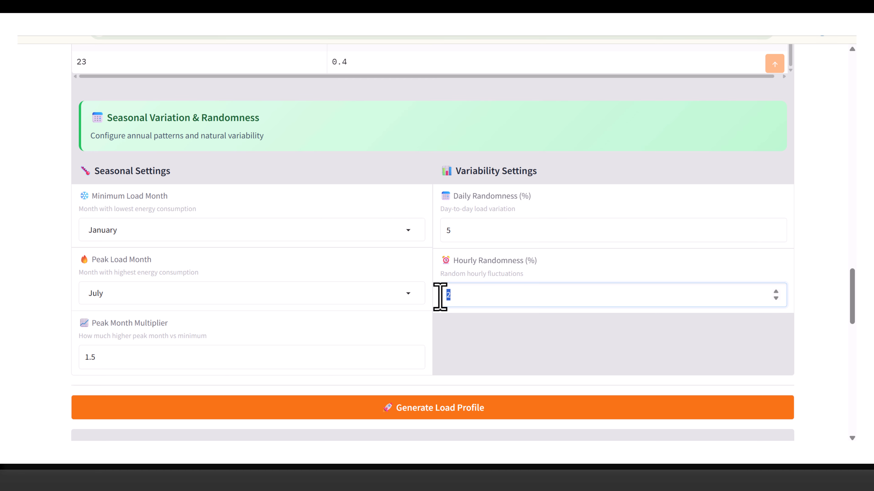
{"action": "type", "text": "3"}
Generate the electrical load profile from the template and seasonal settings.
{"action": "scroll", "coordinate": [437, 241], "scroll_direction": "down", "scroll_amount": 4}
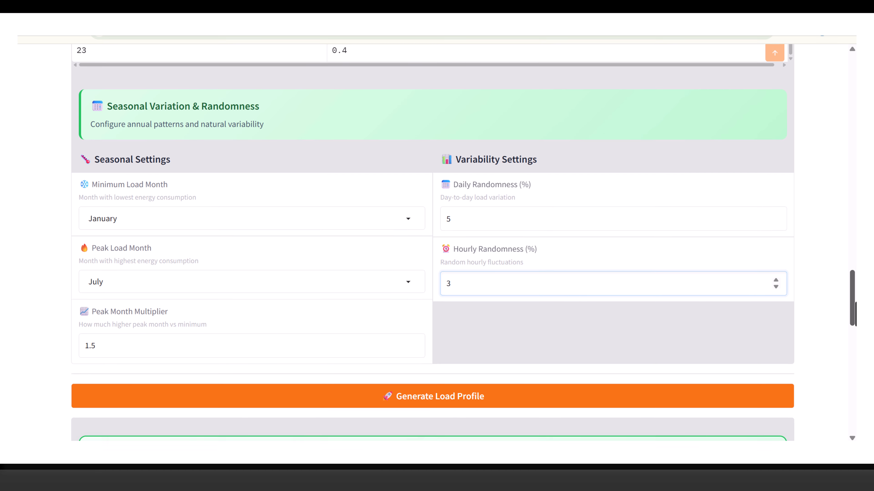
{"action": "scroll", "coordinate": [437, 241], "scroll_direction": "down", "scroll_amount": 2}
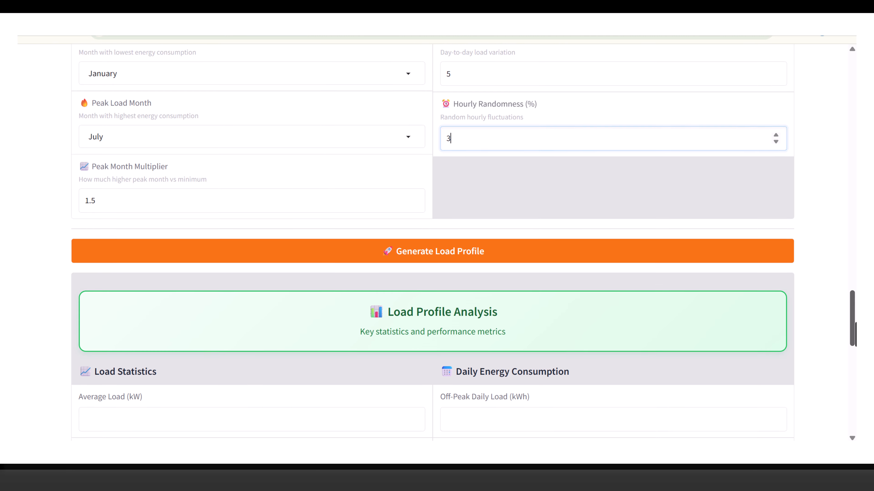
{"action": "left_click", "coordinate": [499, 238]}
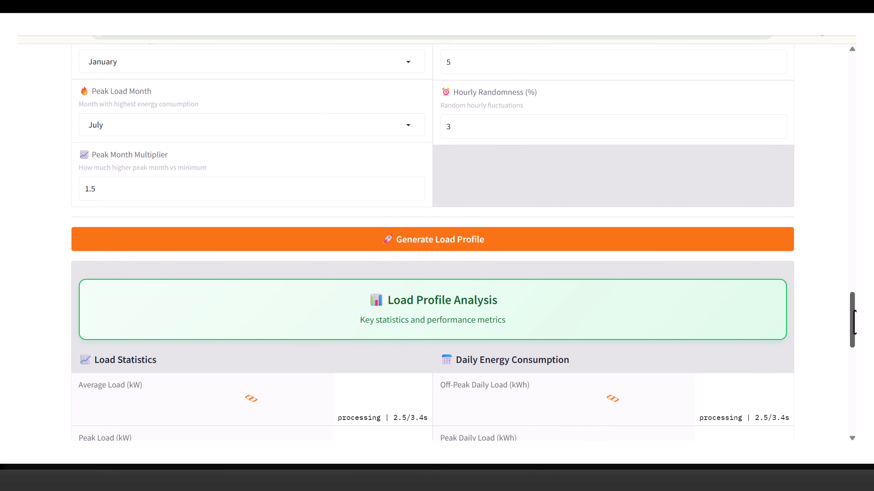
Examine the load statistics and monthly profile charts, and display the annual load profile down to the export section.
{"action": "scroll", "coordinate": [854, 320], "scroll_direction": "down", "scroll_amount": 5}
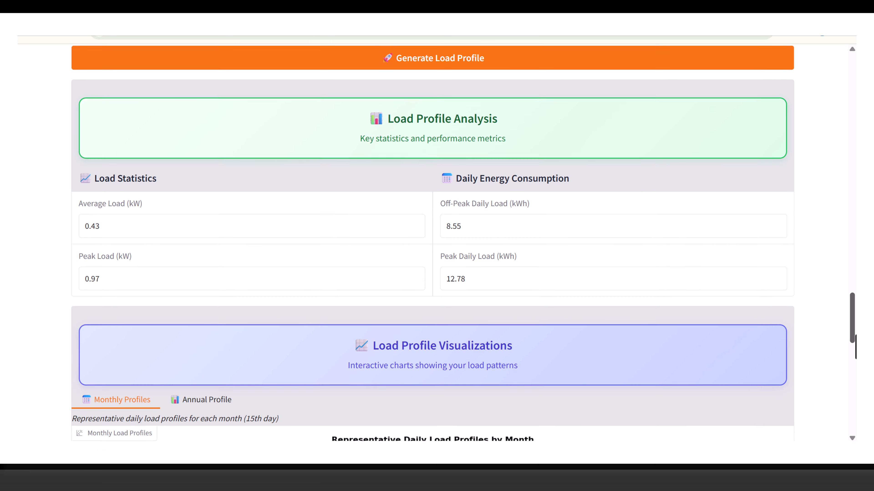
{"action": "scroll", "coordinate": [856, 348], "scroll_direction": "down", "scroll_amount": 8}
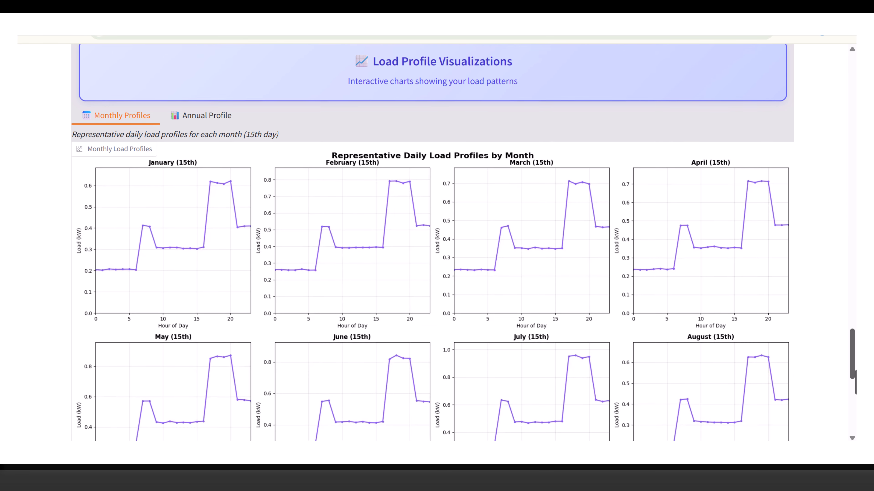
{"action": "left_click_drag", "start_coordinate": [856, 370], "coordinate": [855, 409]}
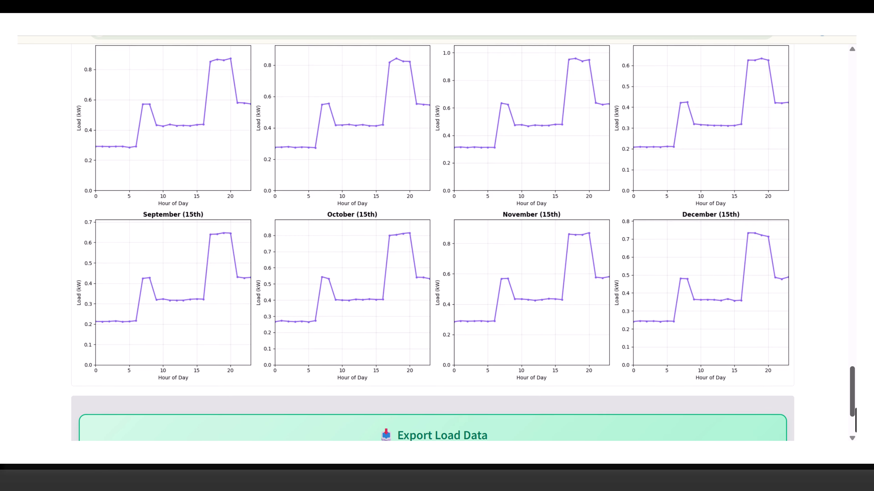
{"action": "scroll", "coordinate": [746, 343], "scroll_direction": "up", "scroll_amount": 8}
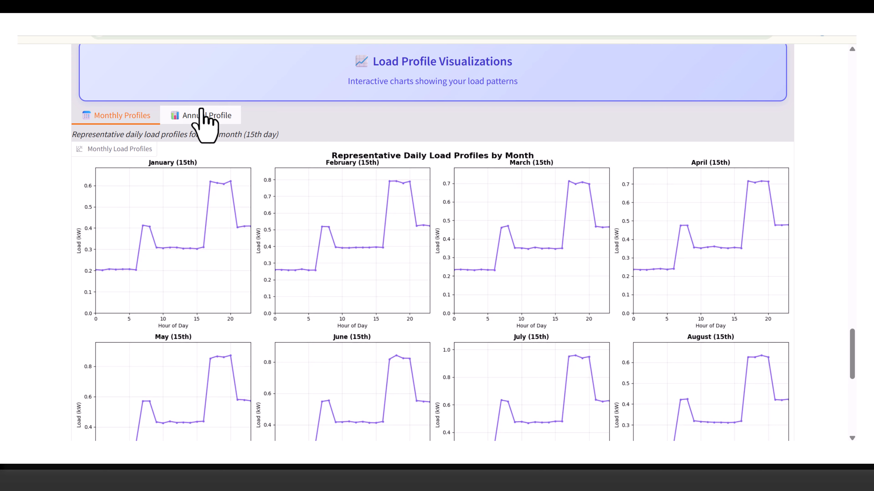
{"action": "left_click", "coordinate": [204, 117]}
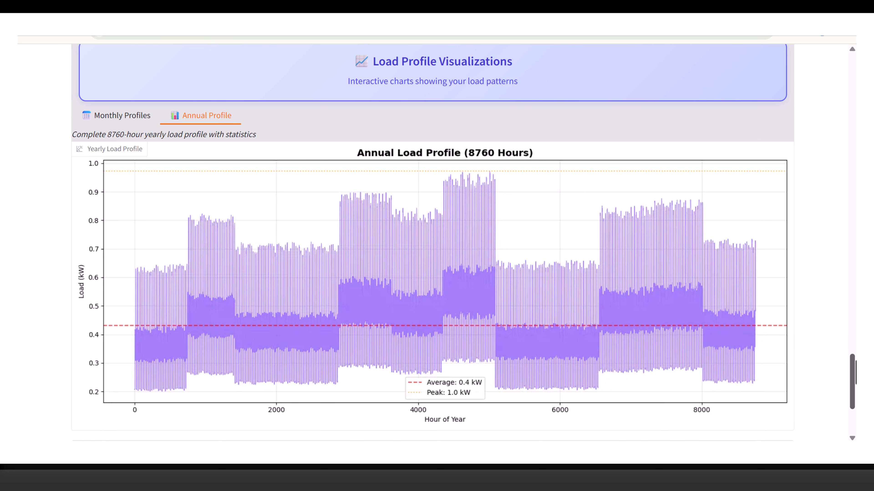
{"action": "left_click_drag", "start_coordinate": [854, 373], "coordinate": [855, 395]}
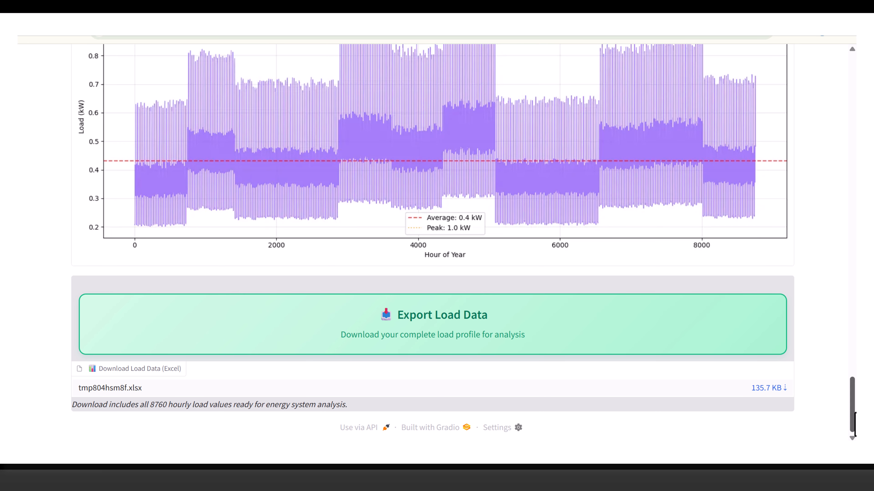
Switch the load profile input method to Generate with AI.
{"action": "left_click_drag", "start_coordinate": [854, 425], "coordinate": [847, 176]}
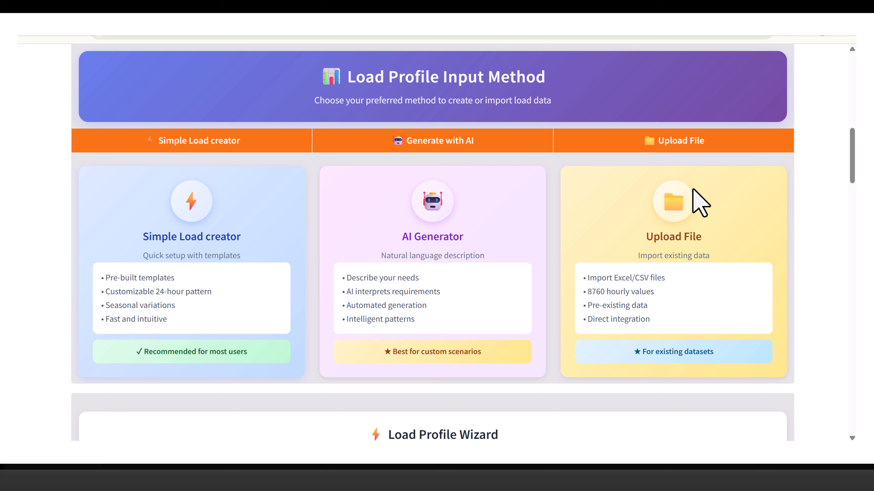
{"action": "left_click", "coordinate": [498, 151]}
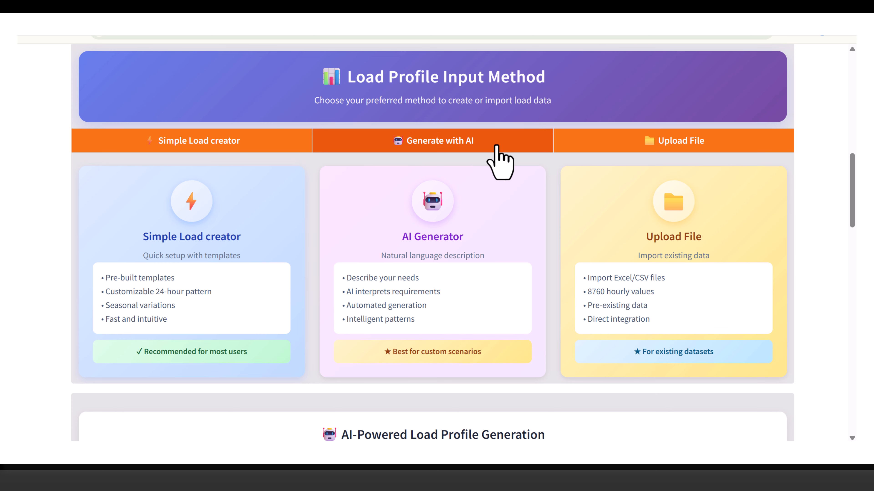
{"action": "scroll", "coordinate": [852, 257], "scroll_direction": "down", "scroll_amount": 5}
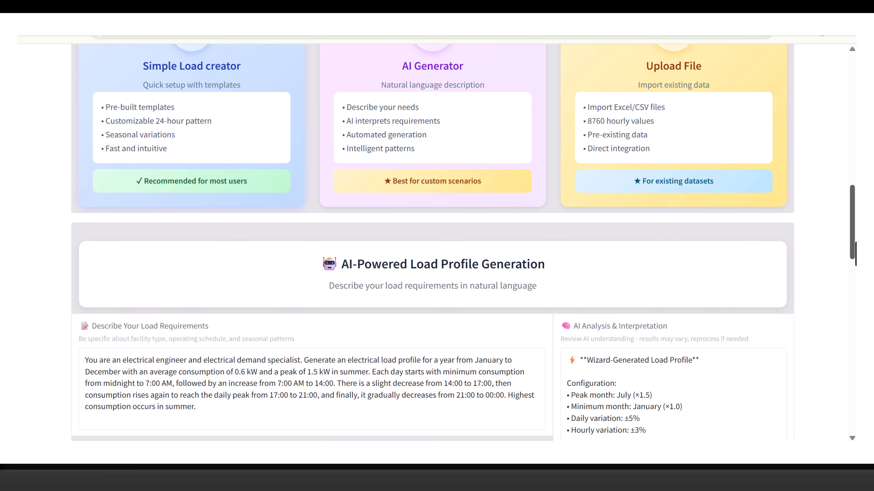
{"action": "scroll", "coordinate": [852, 256], "scroll_direction": "down", "scroll_amount": 2}
Check the full load requirements description and generate the load profile from it with AI.
{"action": "left_click", "coordinate": [208, 334]}
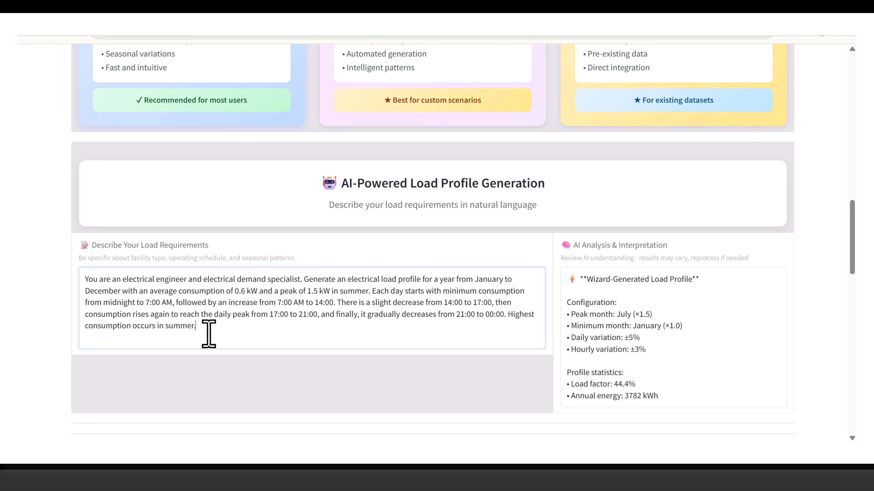
{"action": "left_click_drag", "start_coordinate": [208, 333], "coordinate": [88, 284]}
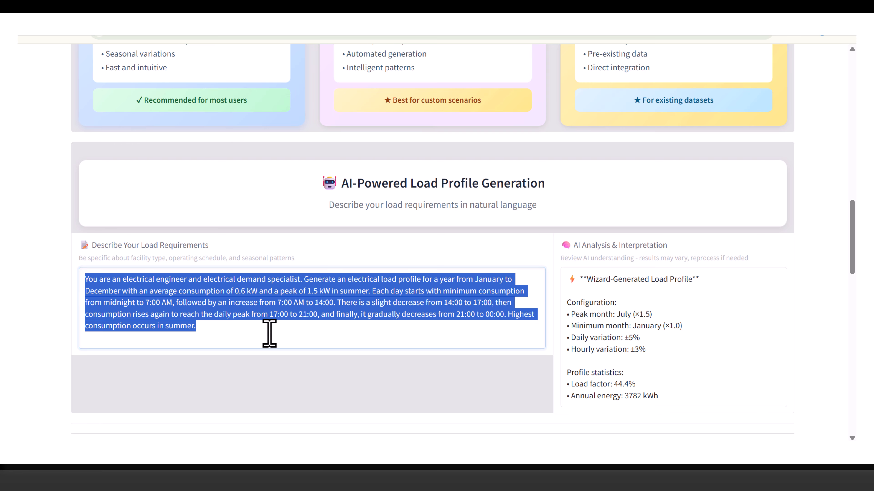
{"action": "left_click", "coordinate": [335, 338]}
{"action": "scroll", "coordinate": [854, 268], "scroll_direction": "down", "scroll_amount": 2}
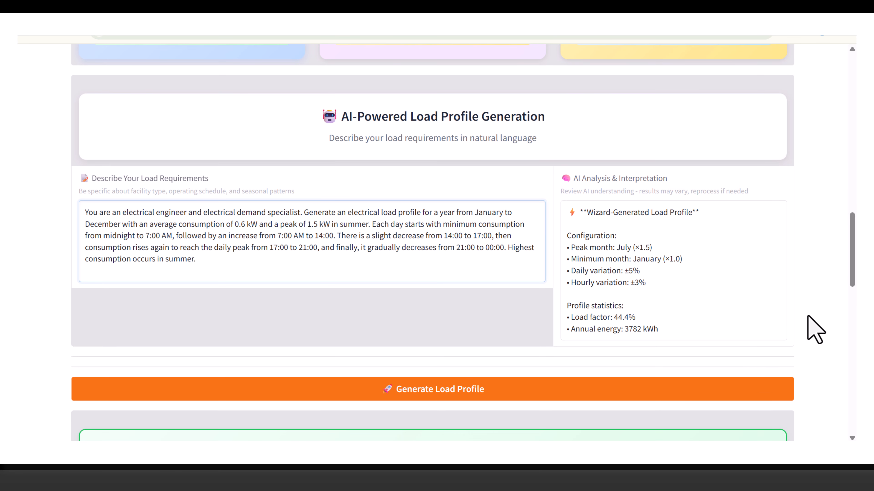
{"action": "left_click", "coordinate": [579, 399]}
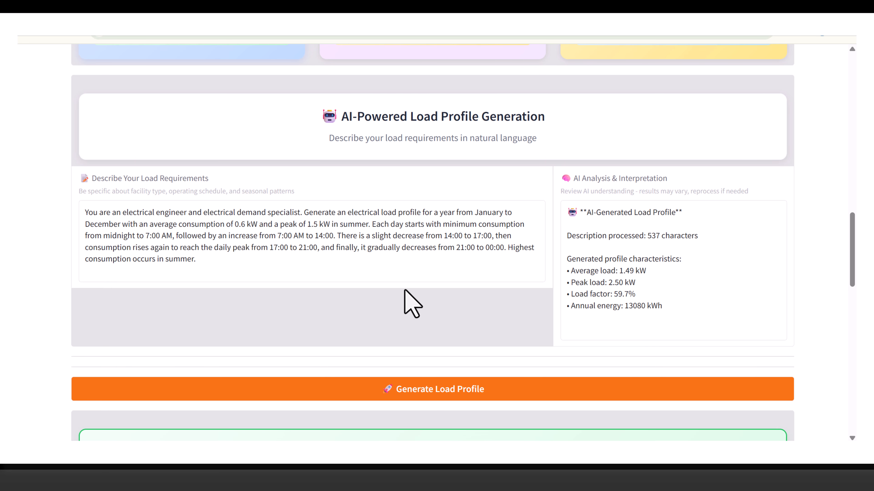
Review the AI-generated profile's characteristics and monthly charts, and display its annual profile.
{"action": "left_click", "coordinate": [258, 268]}
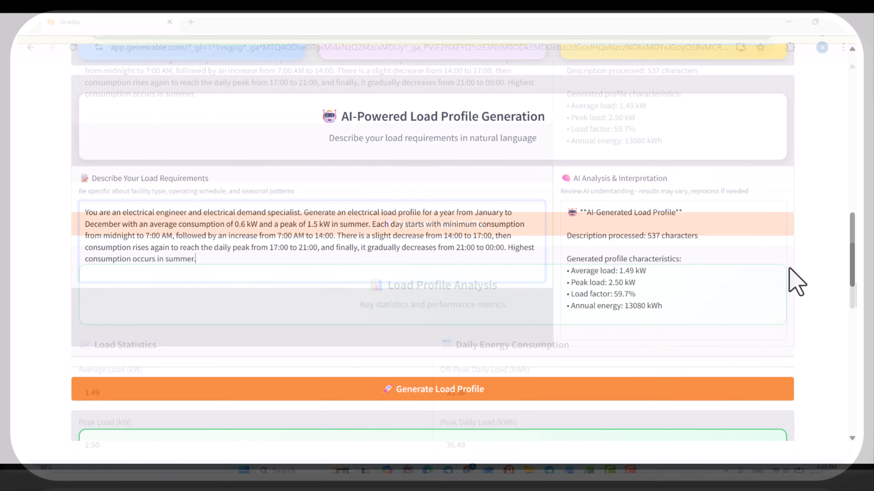
{"action": "left_click_drag", "start_coordinate": [854, 295], "coordinate": [840, 206]}
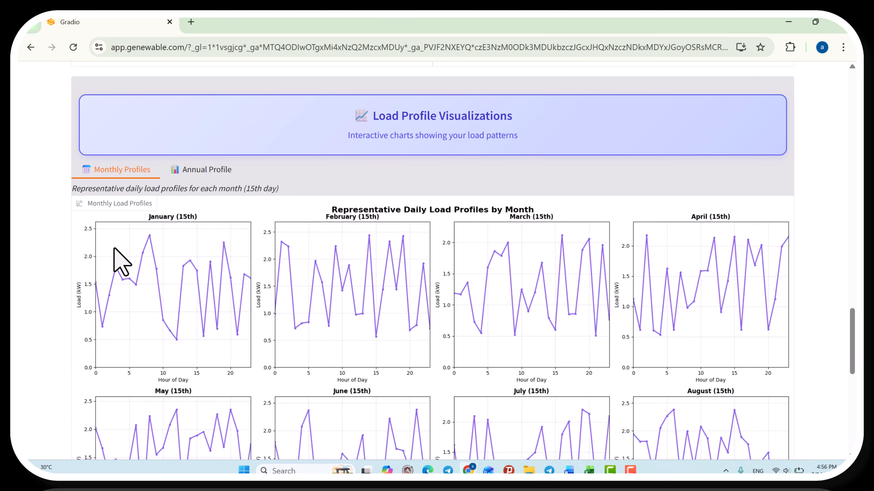
{"action": "left_click", "coordinate": [202, 171]}
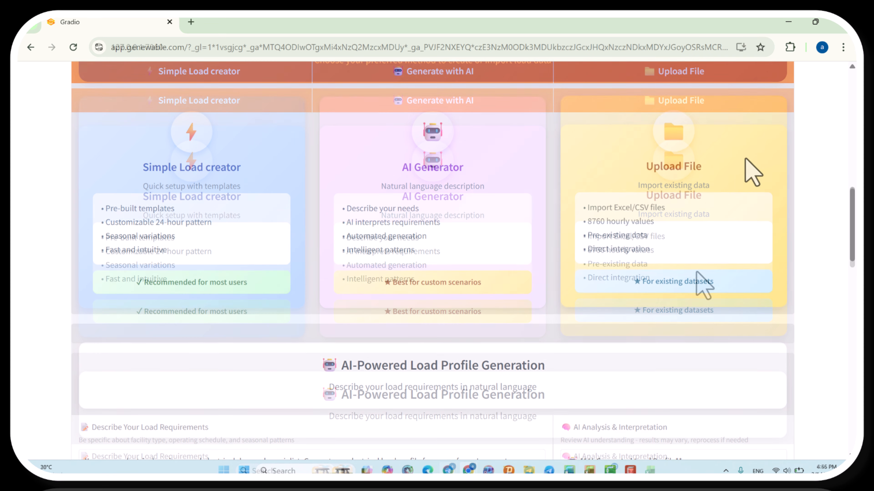
Switch the input method to Upload File and upload the "load_data 1 year" Excel file as load data.
{"action": "left_click", "coordinate": [739, 114]}
{"action": "scroll", "coordinate": [853, 234], "scroll_direction": "down", "scroll_amount": 7}
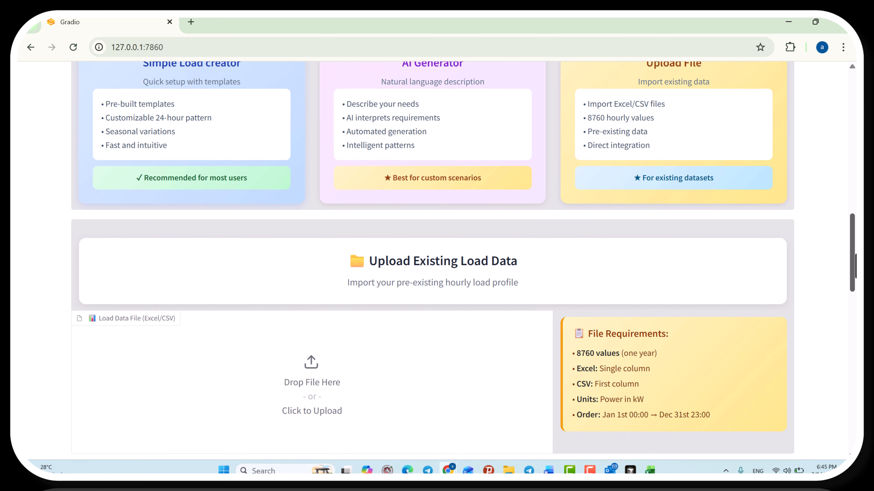
{"action": "left_click", "coordinate": [305, 257]}
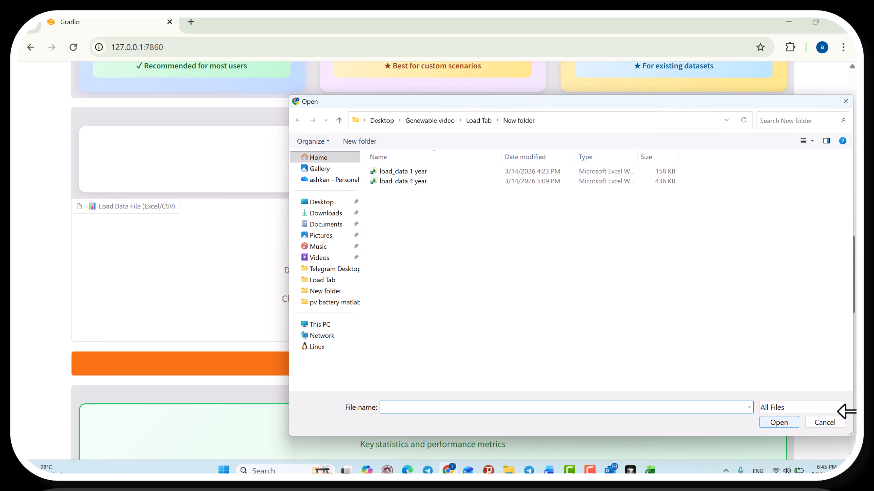
{"action": "double_click", "coordinate": [392, 172]}
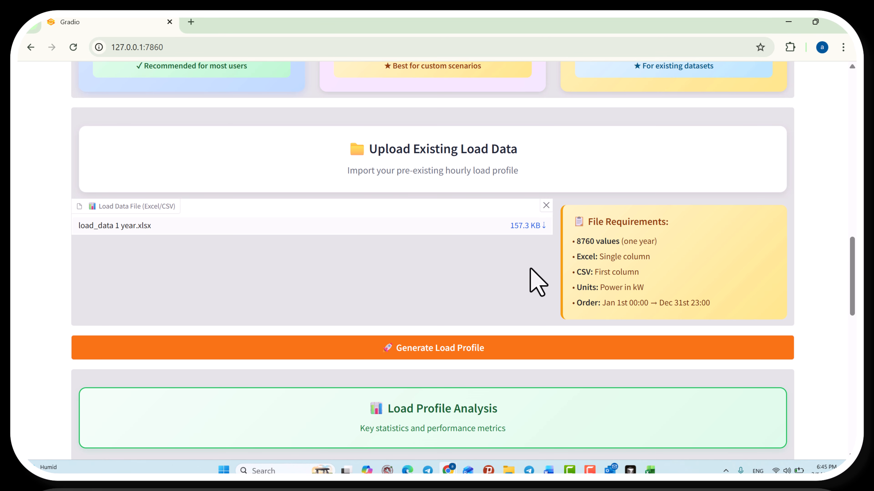
Check the single-column hourly values in the load_data 1 year workbook in Excel, and generate the load profile from the uploaded file in Genewable.
{"action": "mouse_move", "coordinate": [650, 469]}
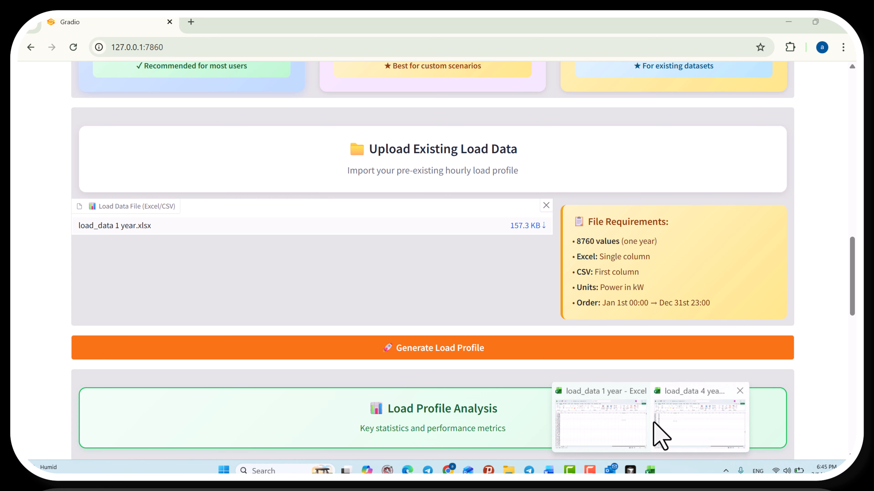
{"action": "left_click", "coordinate": [624, 415]}
{"action": "mouse_move", "coordinate": [852, 151]}
{"action": "left_mouse_down"}
{"action": "mouse_move", "coordinate": [851, 281]}
{"action": "mouse_move", "coordinate": [852, 138]}
{"action": "left_mouse_up"}
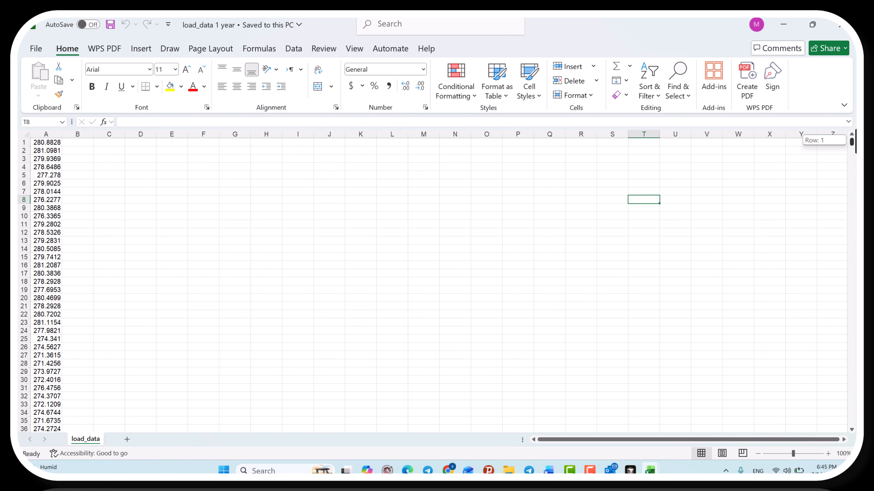
{"action": "left_click", "coordinate": [783, 25]}
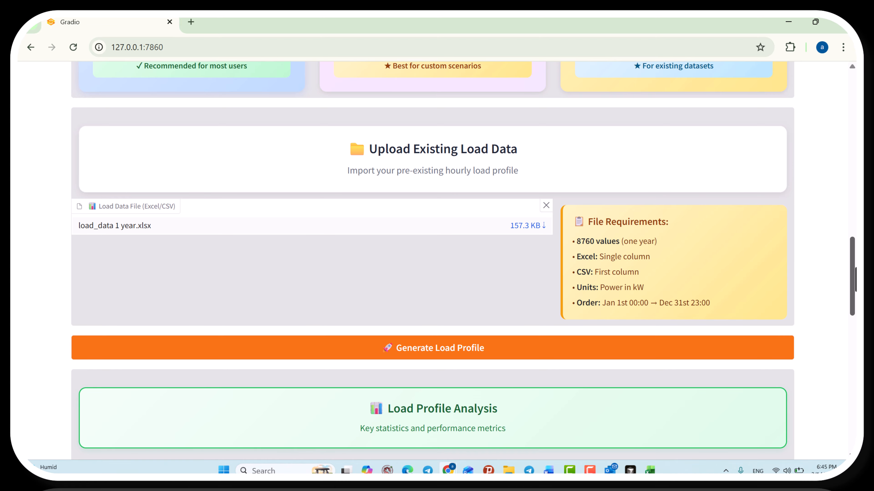
{"action": "left_click_drag", "start_coordinate": [852, 264], "coordinate": [852, 303]}
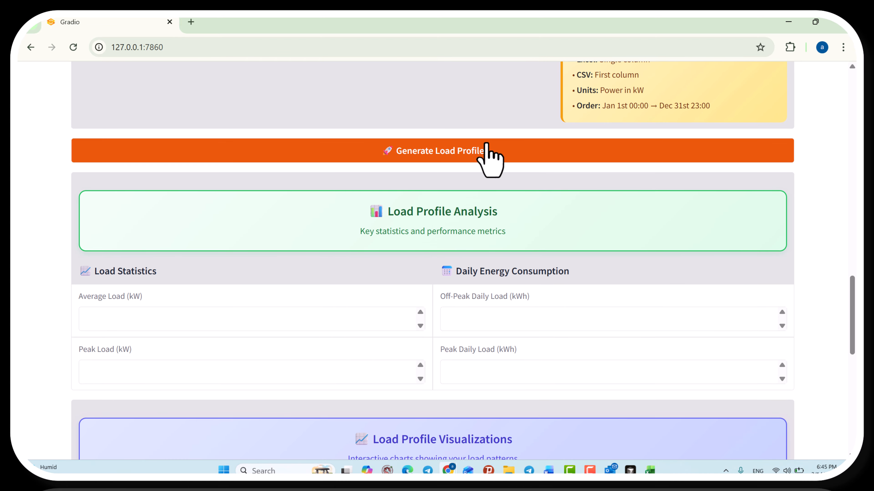
{"action": "left_click", "coordinate": [486, 151]}
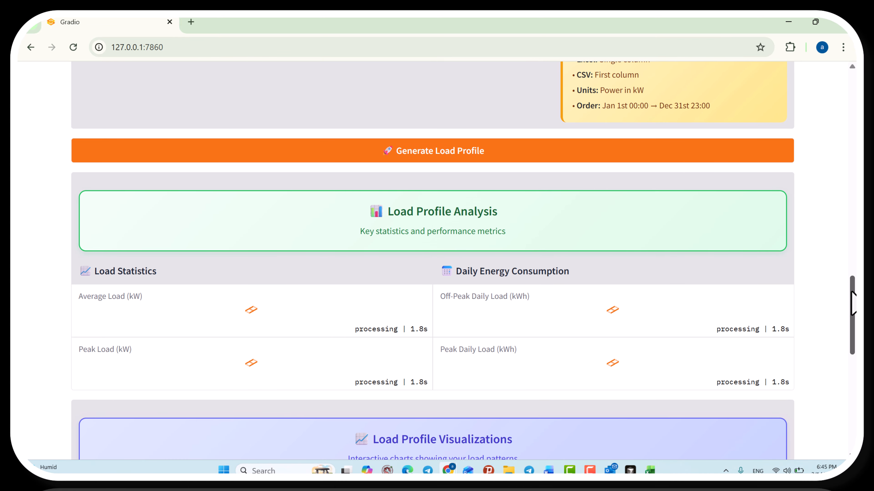
Set the AI prediction mode to AI Multi-Year Mode in the system configuration and return to the electrical load settings.
{"action": "left_click_drag", "start_coordinate": [852, 303], "coordinate": [854, 112]}
{"action": "left_click", "coordinate": [203, 128]}
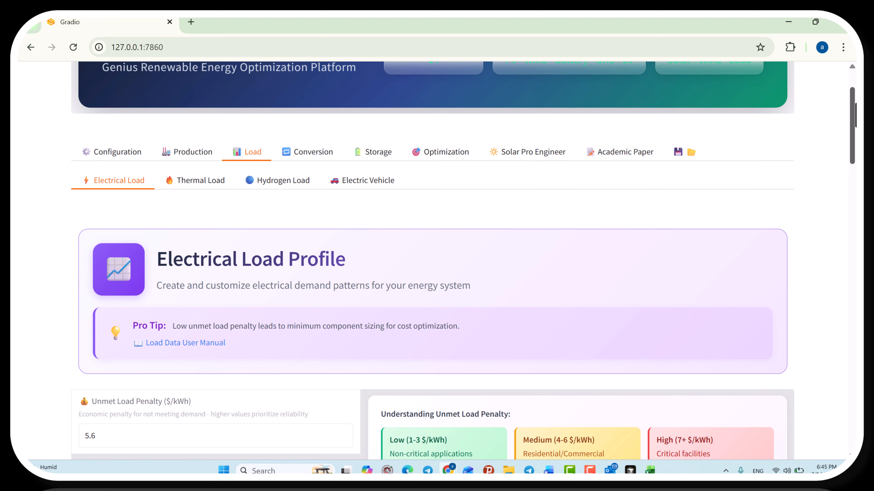
{"action": "left_click", "coordinate": [114, 152]}
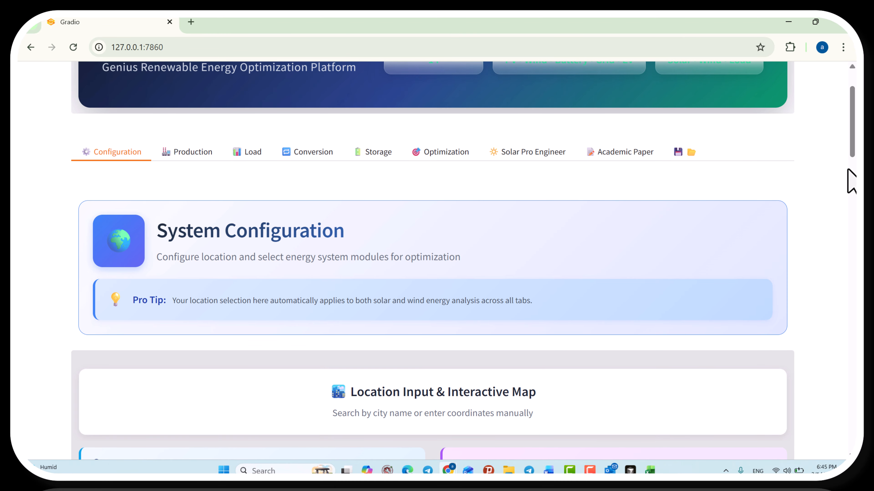
{"action": "scroll", "coordinate": [794, 276], "scroll_direction": "down", "scroll_amount": 15}
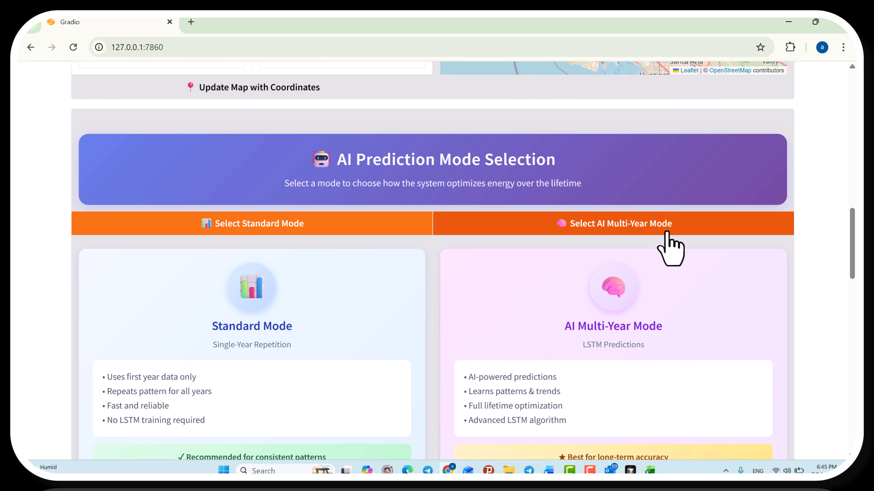
{"action": "left_click_drag", "start_coordinate": [853, 260], "coordinate": [852, 119]}
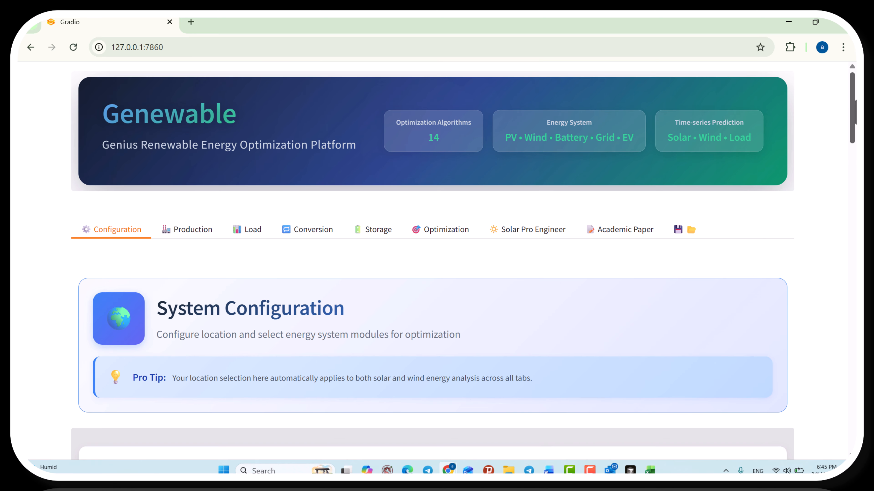
{"action": "left_click", "coordinate": [256, 229]}
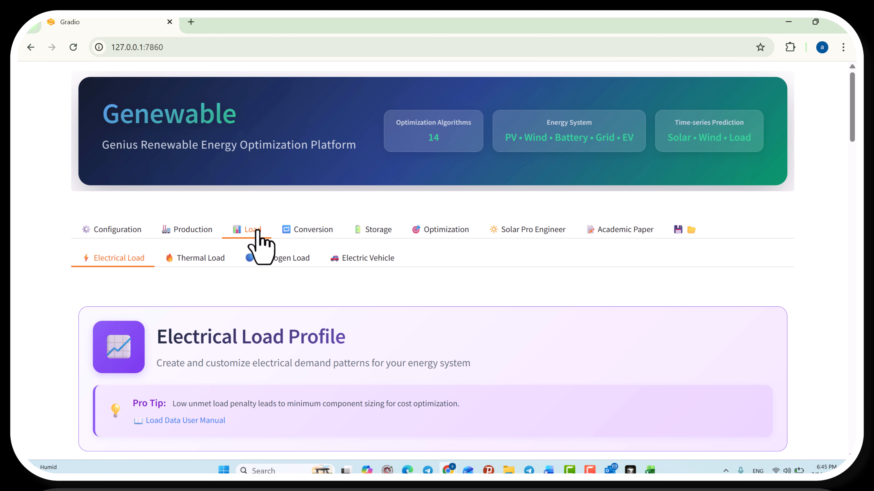
Review the Multi-Year Load Forecasting upload options and examine the last rows of the load_data 4 year workbook in Excel.
{"action": "left_click_drag", "start_coordinate": [855, 122], "coordinate": [851, 195]}
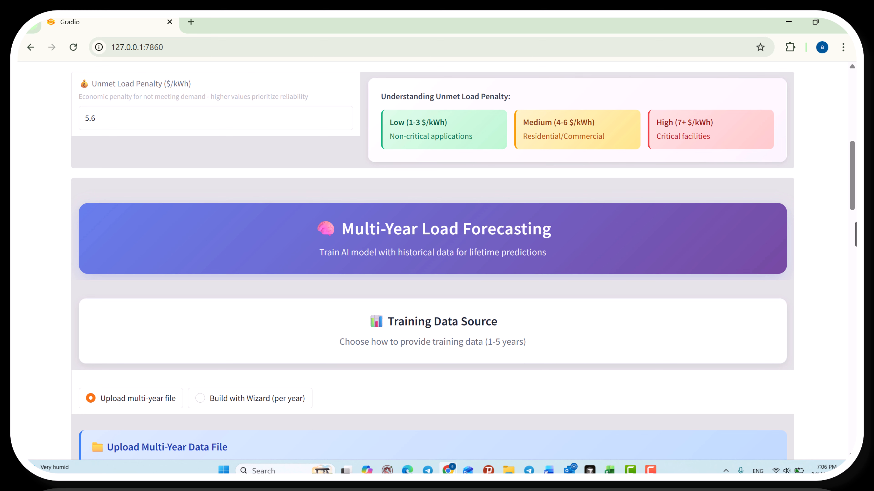
{"action": "left_click_drag", "start_coordinate": [852, 196], "coordinate": [854, 229]}
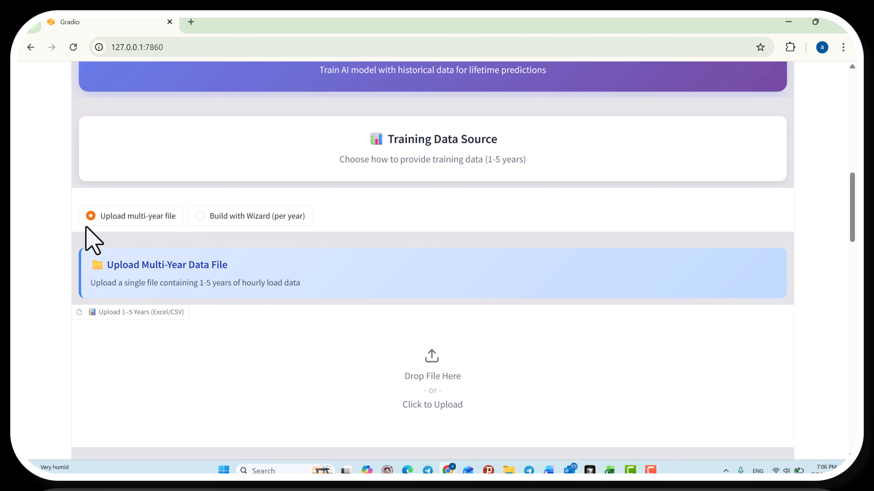
{"action": "mouse_move", "coordinate": [610, 469]}
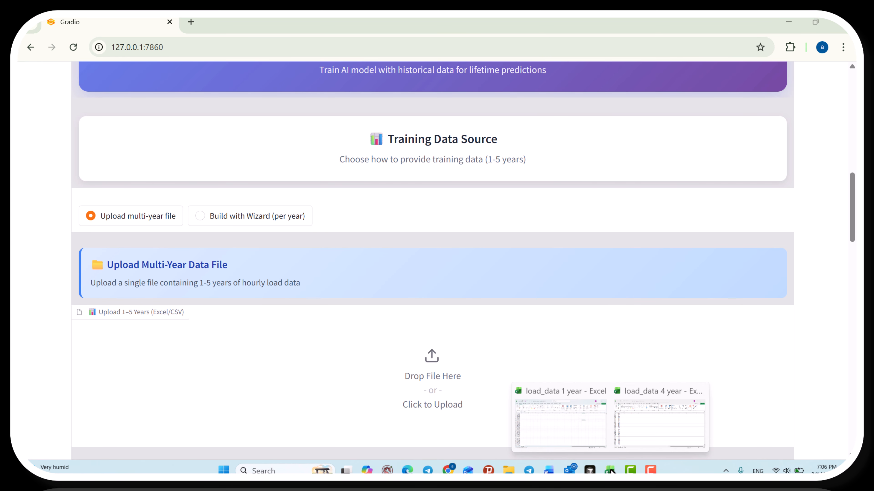
{"action": "left_click", "coordinate": [673, 439]}
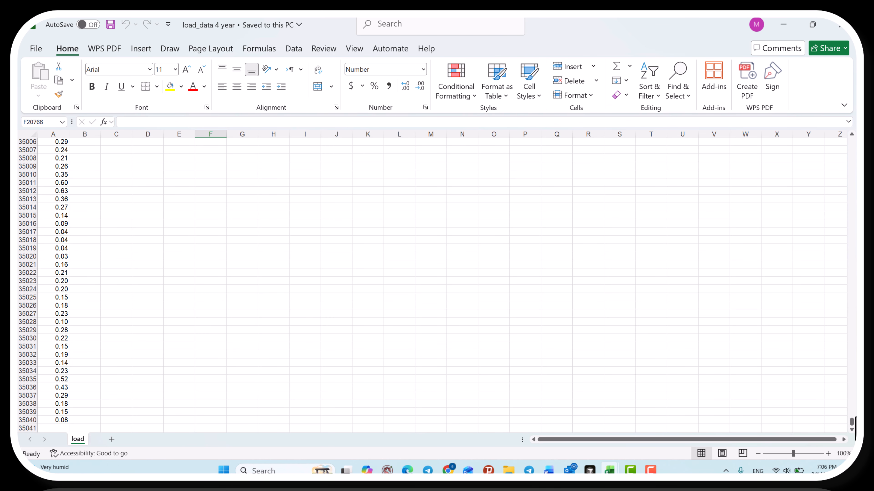
{"action": "mouse_move", "coordinate": [852, 422]}
{"action": "left_mouse_down"}
{"action": "mouse_move", "coordinate": [852, 150]}
{"action": "mouse_move", "coordinate": [851, 422]}
{"action": "left_mouse_up"}
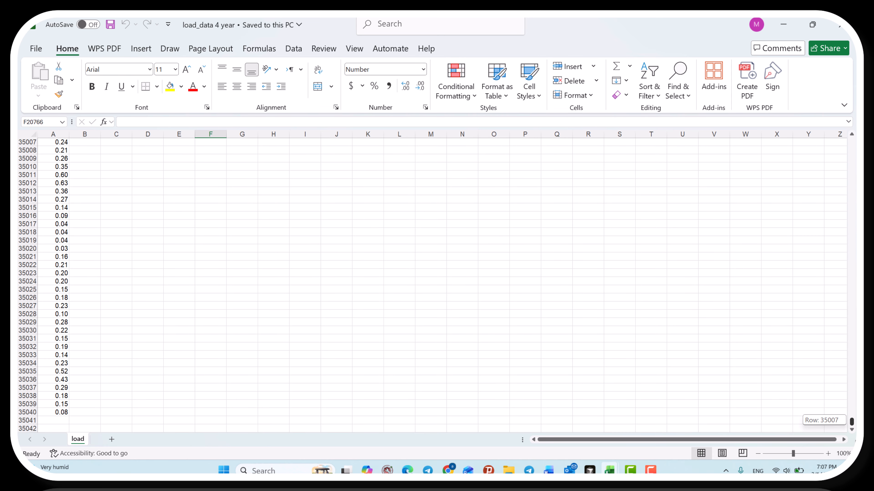
{"action": "left_click", "coordinate": [783, 24]}
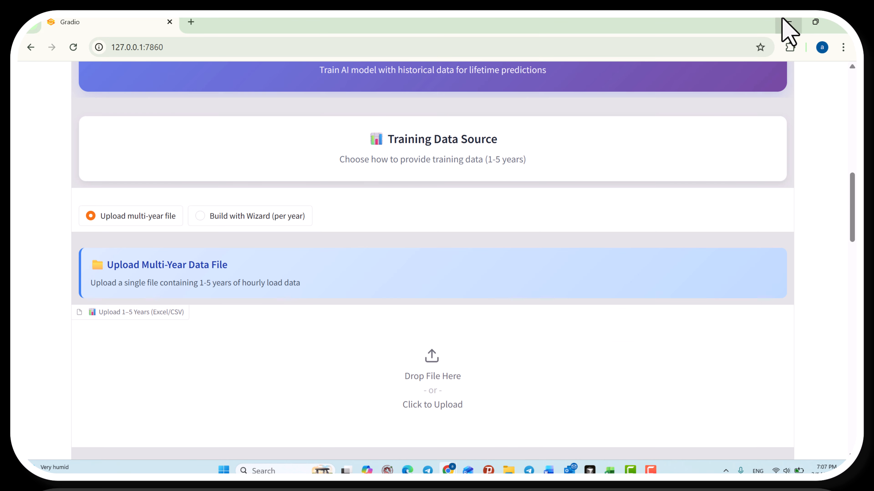
Upload load_data 4 year.xlsx as the multi-year data file, process it as the training dataset and review its preview chart.
{"action": "left_click", "coordinate": [423, 376]}
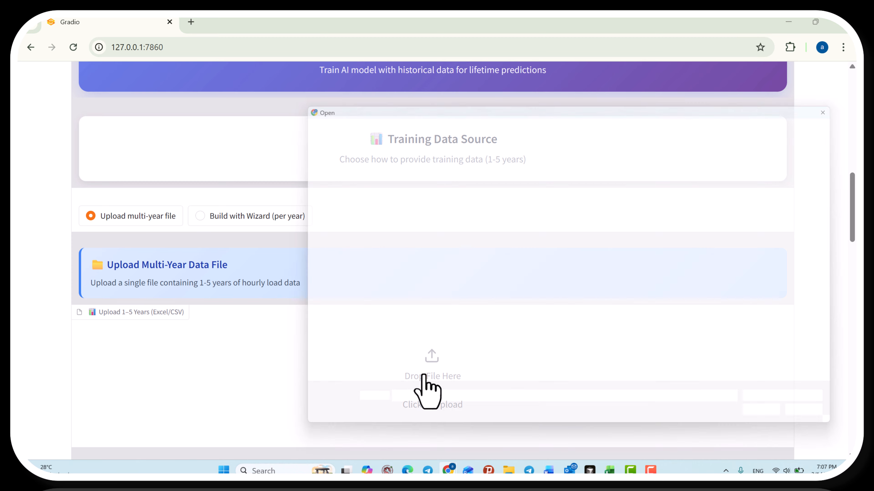
{"action": "double_click", "coordinate": [416, 185]}
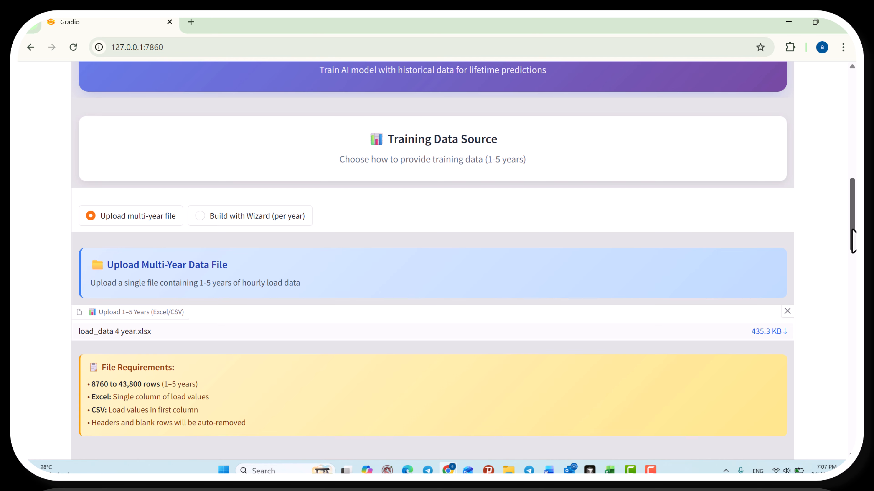
{"action": "scroll", "coordinate": [852, 241], "scroll_direction": "down", "scroll_amount": 5}
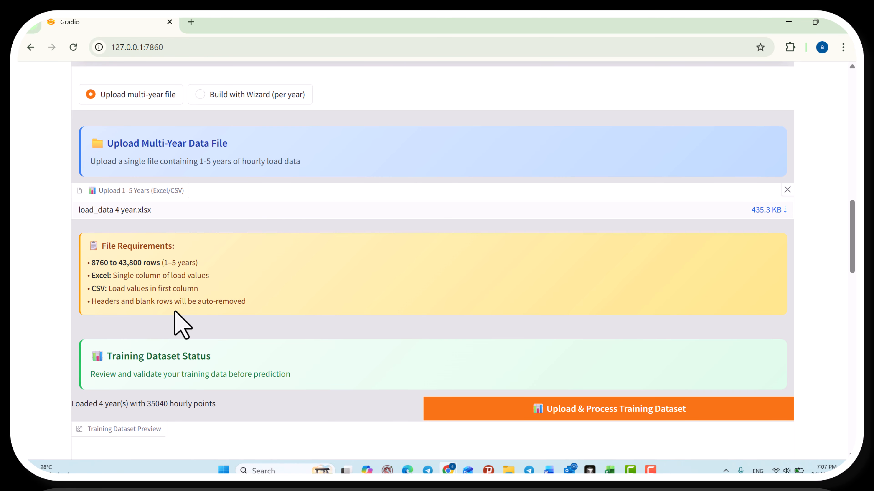
{"action": "left_click", "coordinate": [563, 417]}
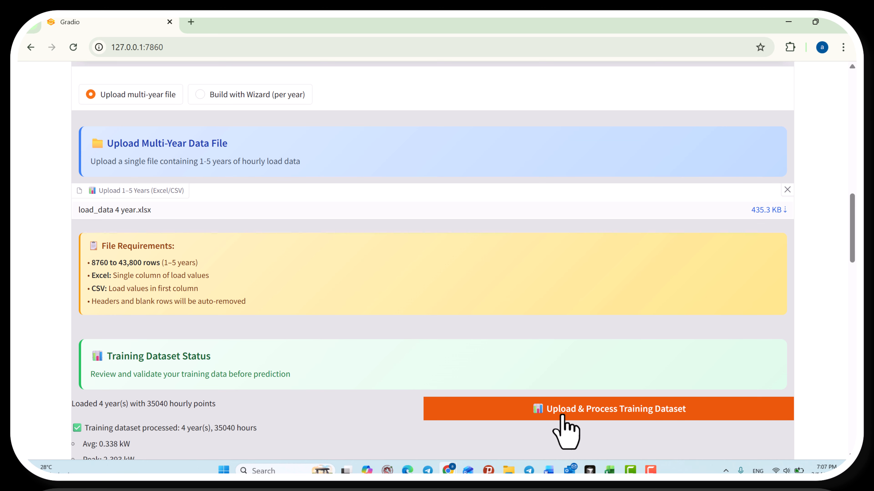
{"action": "left_click_drag", "start_coordinate": [853, 228], "coordinate": [852, 257]}
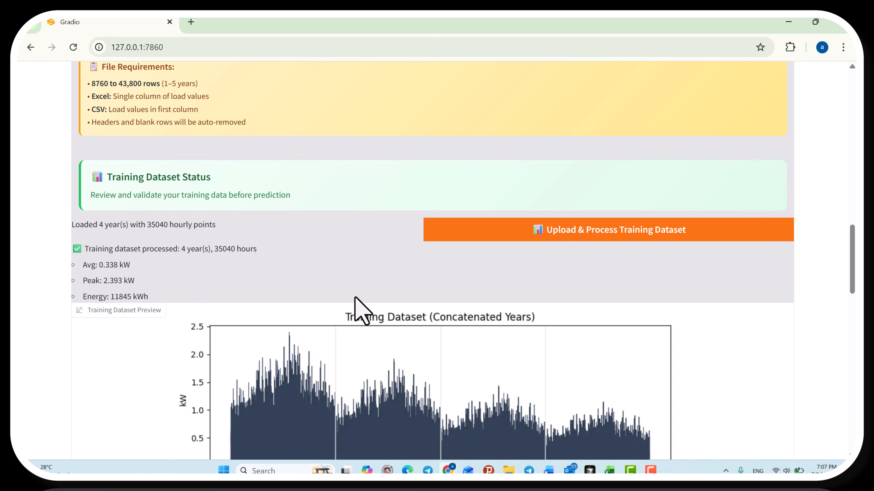
{"action": "left_click_drag", "start_coordinate": [853, 266], "coordinate": [855, 283]}
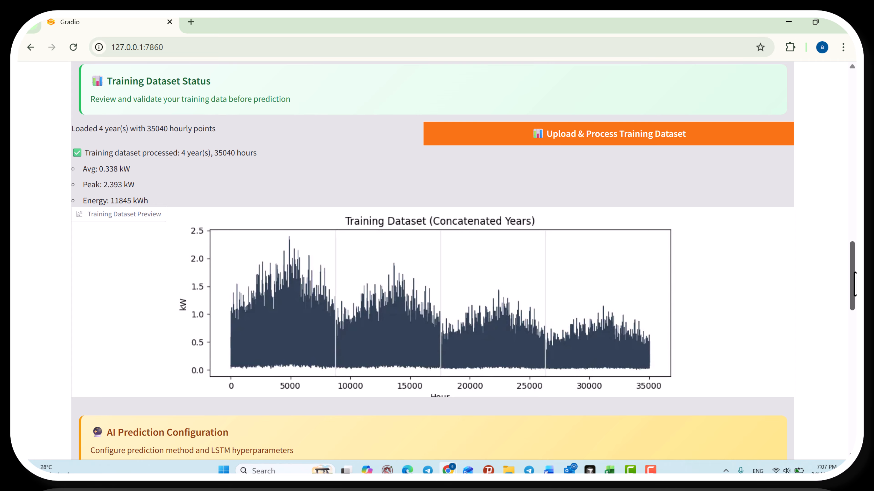
Switch the training data source to Build with Wizard (per year).
{"action": "left_click_drag", "start_coordinate": [854, 282], "coordinate": [854, 151]}
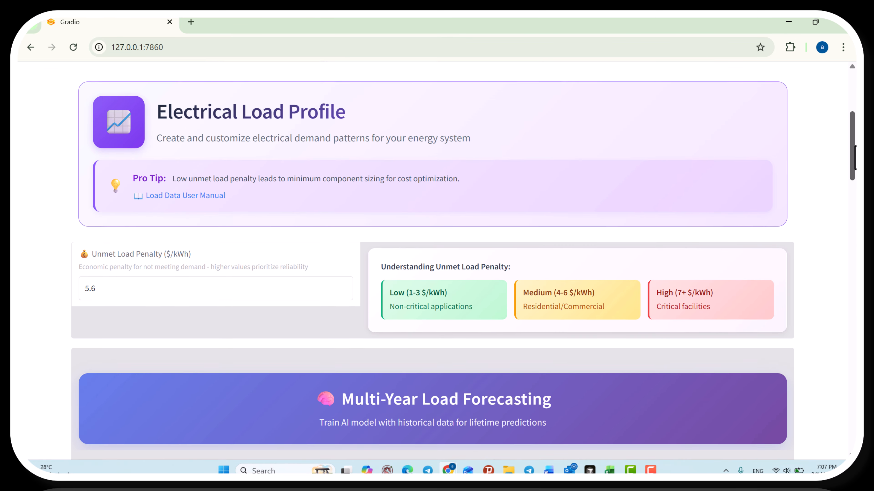
{"action": "scroll", "coordinate": [396, 258], "scroll_direction": "down", "scroll_amount": 10}
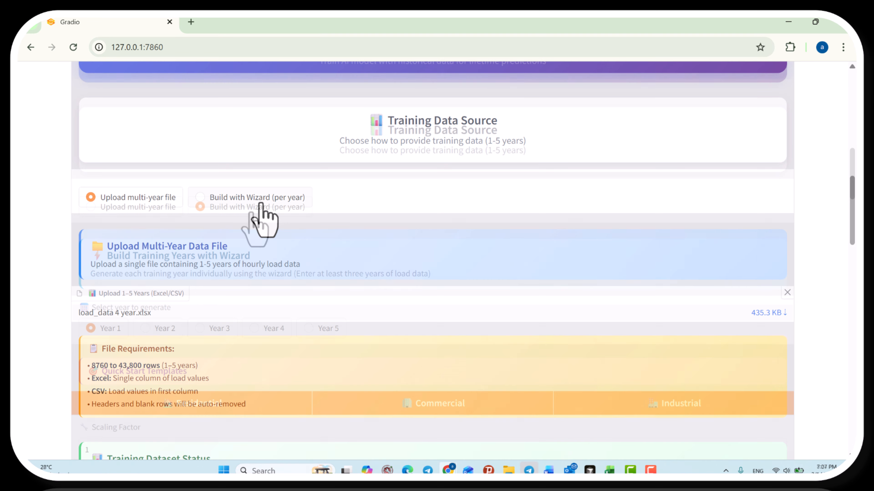
{"action": "left_click", "coordinate": [258, 199]}
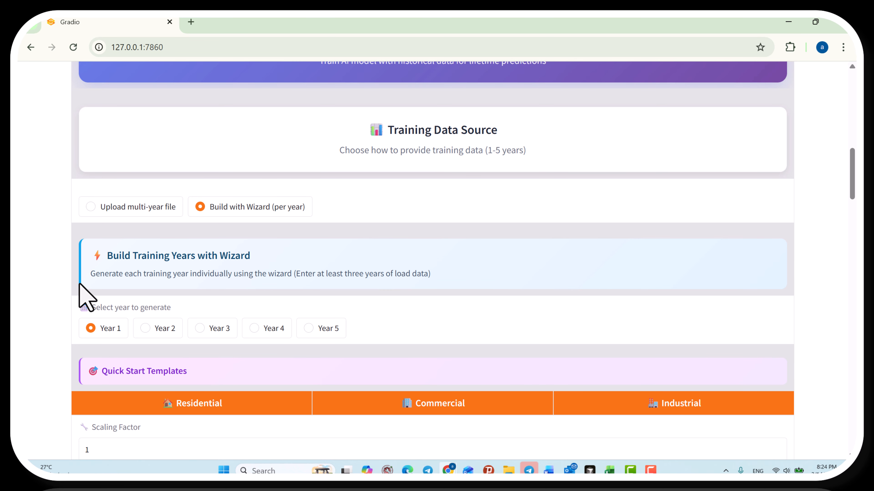
Process training Year 1 with the Residential load pattern at a scaling factor of 1.
{"action": "scroll", "coordinate": [238, 287], "scroll_direction": "down", "scroll_amount": 2}
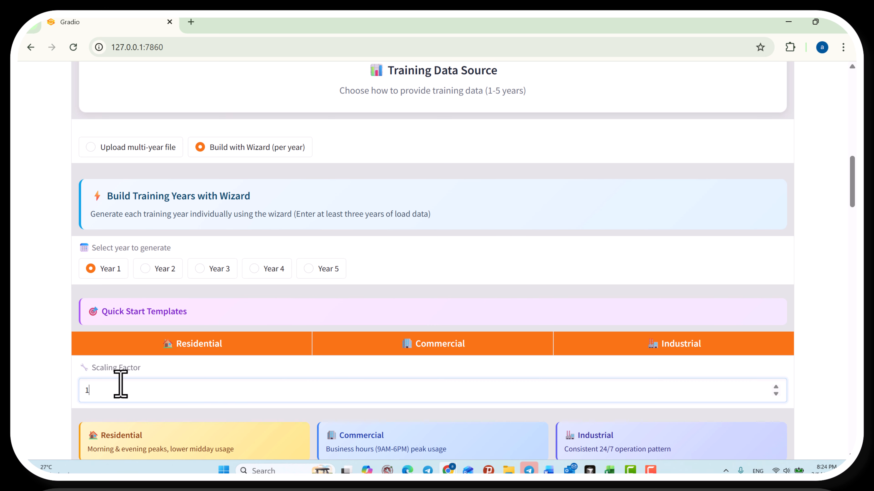
{"action": "left_click", "coordinate": [190, 391]}
{"action": "left_click_drag", "start_coordinate": [853, 215], "coordinate": [854, 290]}
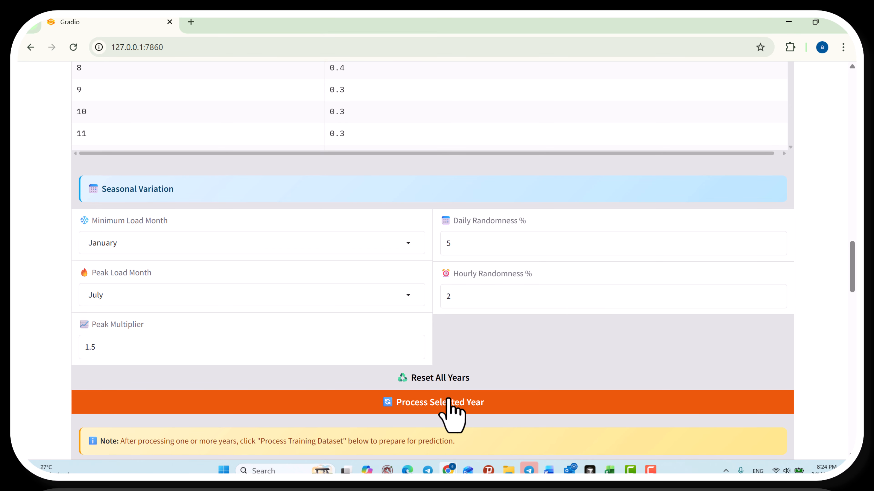
Select Year 2, set its scaling factor to 2, apply the Residential template and process the year.
{"action": "left_click_drag", "start_coordinate": [851, 280], "coordinate": [855, 193]}
{"action": "left_click", "coordinate": [145, 163]}
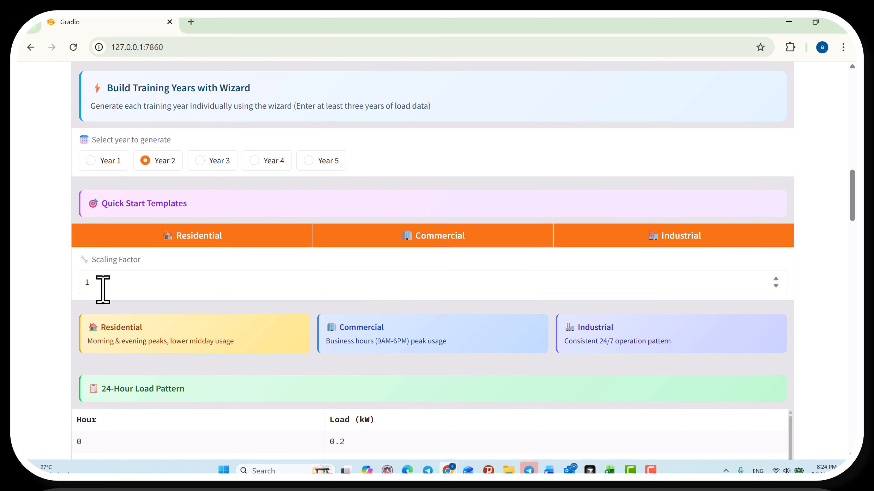
{"action": "double_click", "coordinate": [105, 287]}
{"action": "type", "text": "2"}
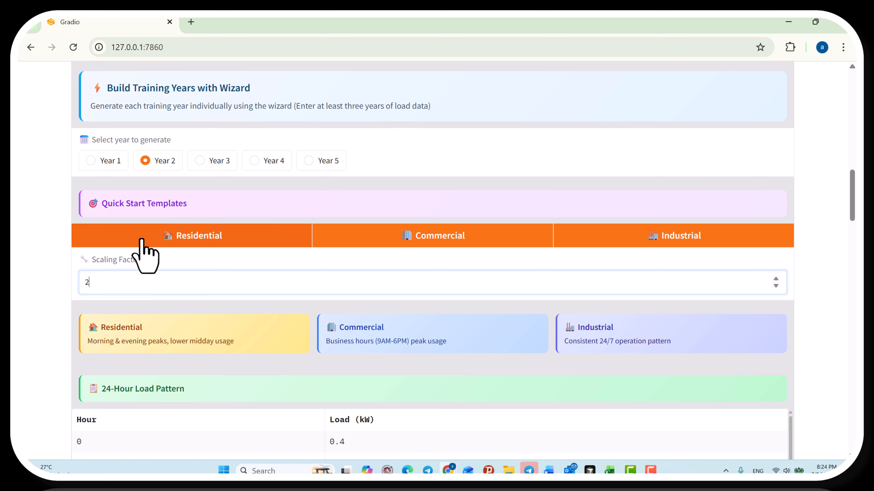
{"action": "left_click", "coordinate": [140, 249]}
{"action": "left_click_drag", "start_coordinate": [852, 221], "coordinate": [851, 224]}
{"action": "scroll", "coordinate": [851, 224], "scroll_direction": "down", "scroll_amount": 12}
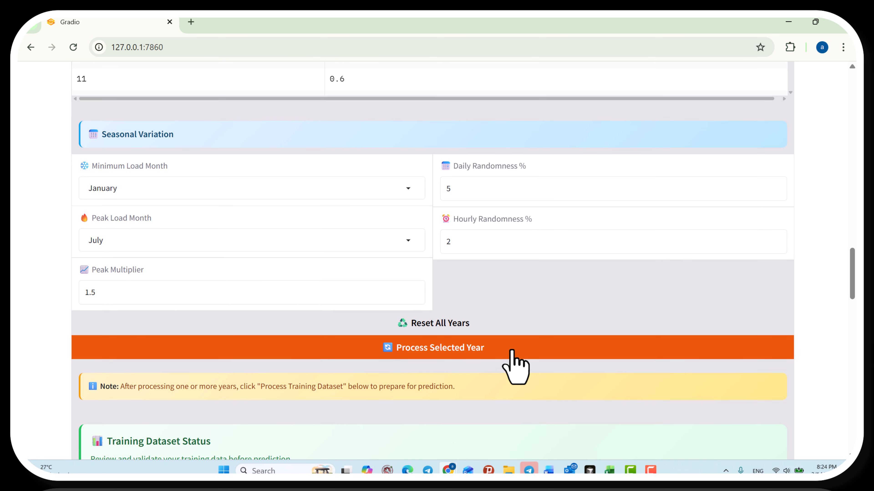
Select Year 3, set its scaling factor to 3, apply the Residential template and process the year.
{"action": "scroll", "coordinate": [852, 272], "scroll_direction": "up", "scroll_amount": 12}
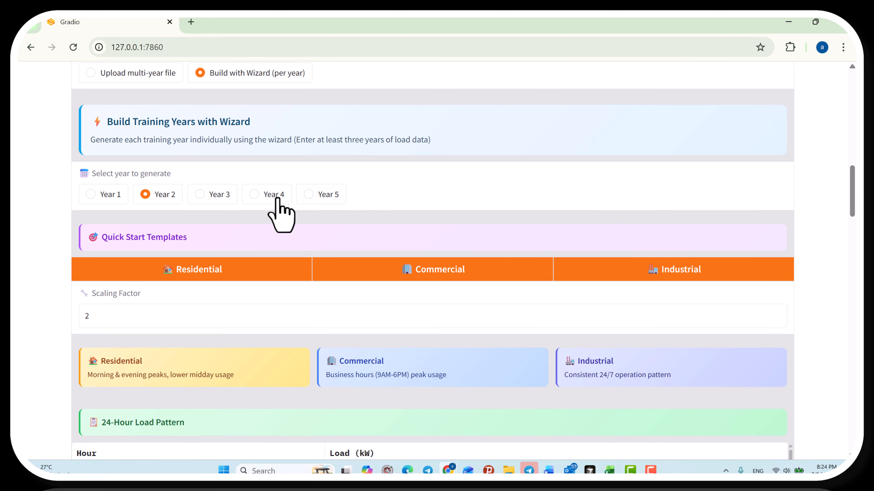
{"action": "left_click", "coordinate": [209, 199]}
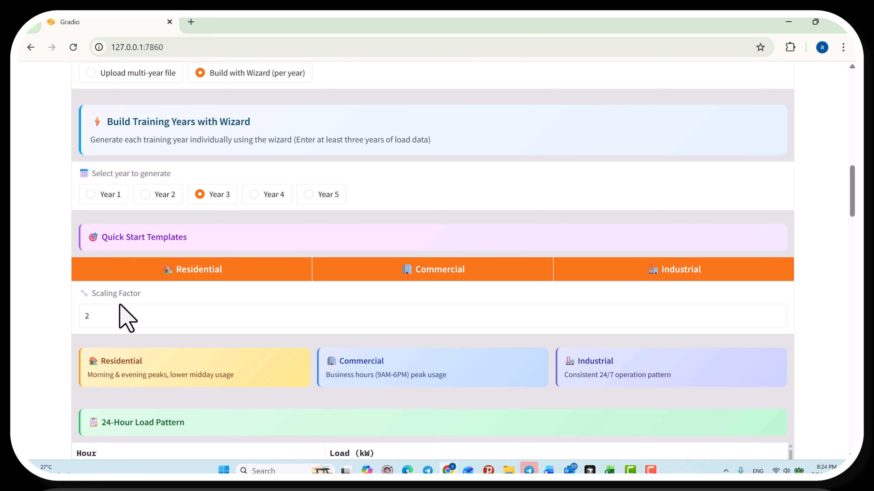
{"action": "left_click", "coordinate": [110, 319]}
{"action": "type", "text": "3"}
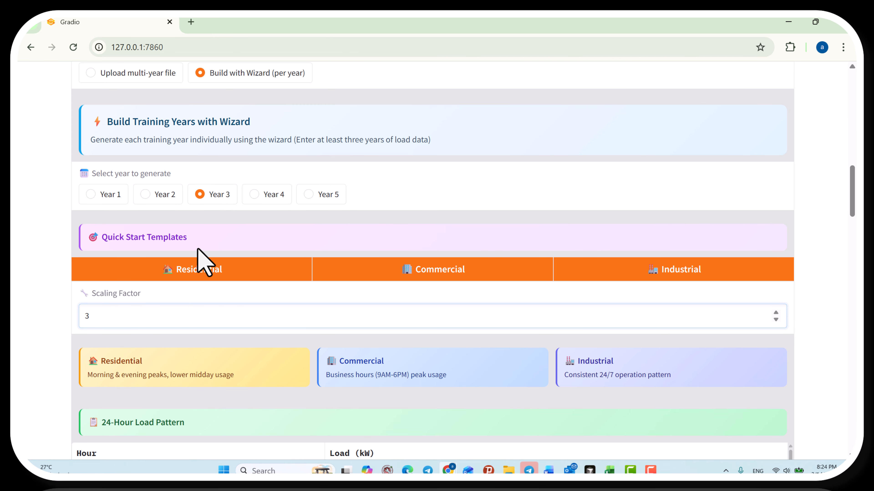
{"action": "left_click", "coordinate": [193, 276]}
{"action": "mouse_move", "coordinate": [852, 196]}
{"action": "left_mouse_down"}
{"action": "mouse_move", "coordinate": [852, 283]}
{"action": "mouse_move", "coordinate": [852, 194]}
{"action": "left_mouse_up"}
{"action": "left_click", "coordinate": [425, 316]}
Select Year 4, set its scaling factor to 4, apply the Residential template and process the year.
{"action": "left_click", "coordinate": [277, 197]}
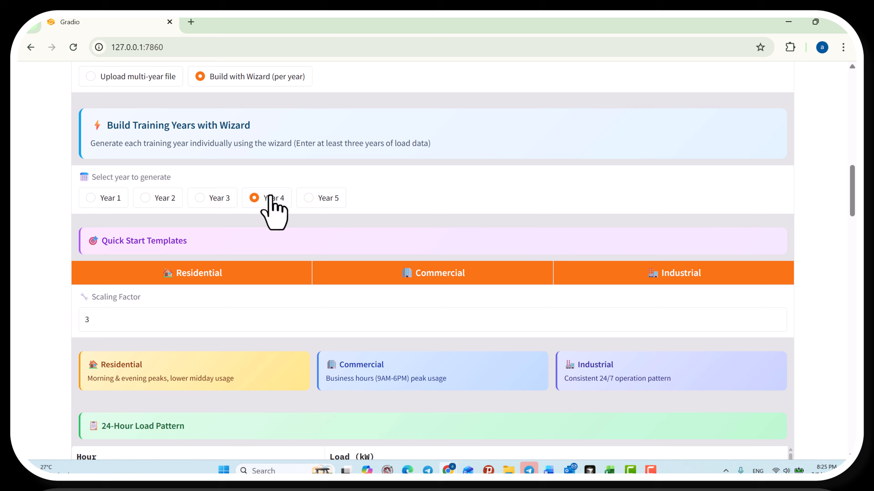
{"action": "left_click", "coordinate": [152, 319]}
{"action": "type", "text": "4"}
{"action": "left_click", "coordinate": [279, 275]}
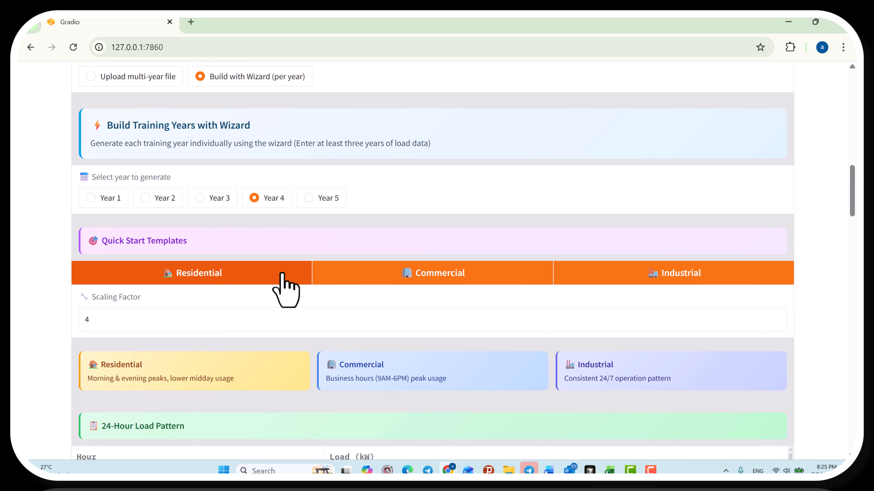
{"action": "left_click_drag", "start_coordinate": [852, 208], "coordinate": [806, 328]}
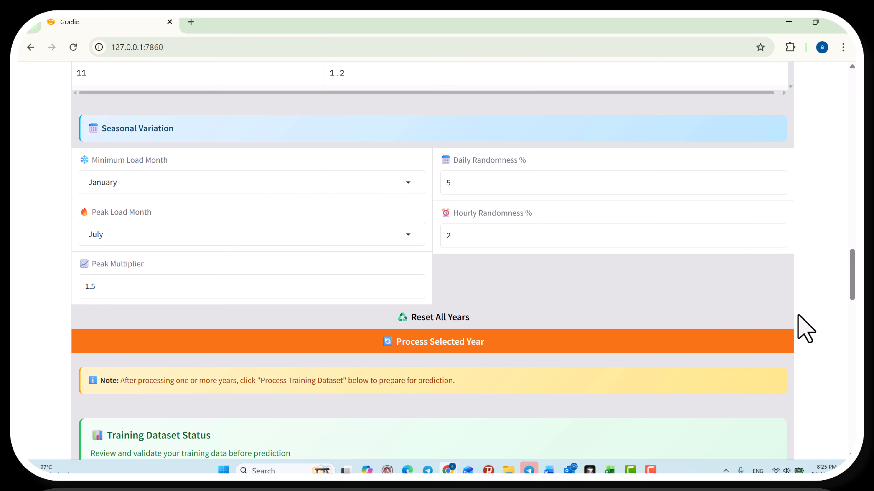
Select Year 5, set its scaling factor to 5, apply the Residential template and process the year.
{"action": "left_click_drag", "start_coordinate": [852, 291], "coordinate": [852, 184]}
{"action": "left_click", "coordinate": [323, 263]}
{"action": "left_click", "coordinate": [120, 374]}
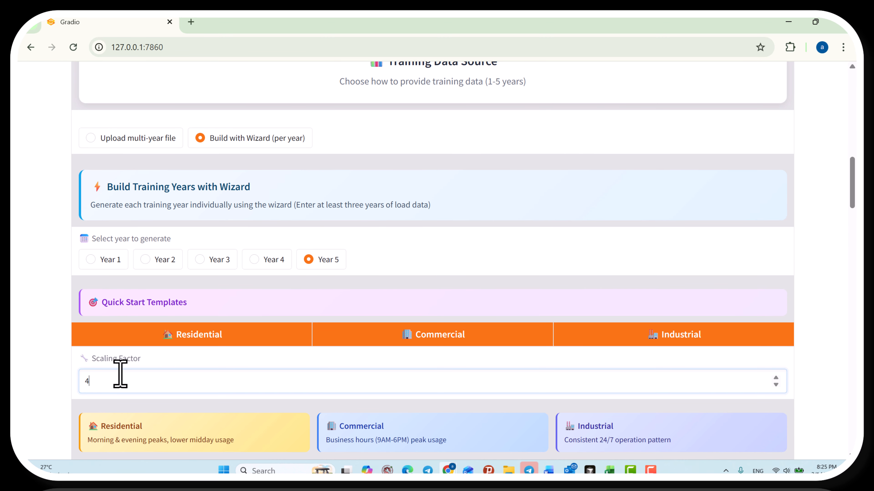
{"action": "left_click", "coordinate": [224, 342]}
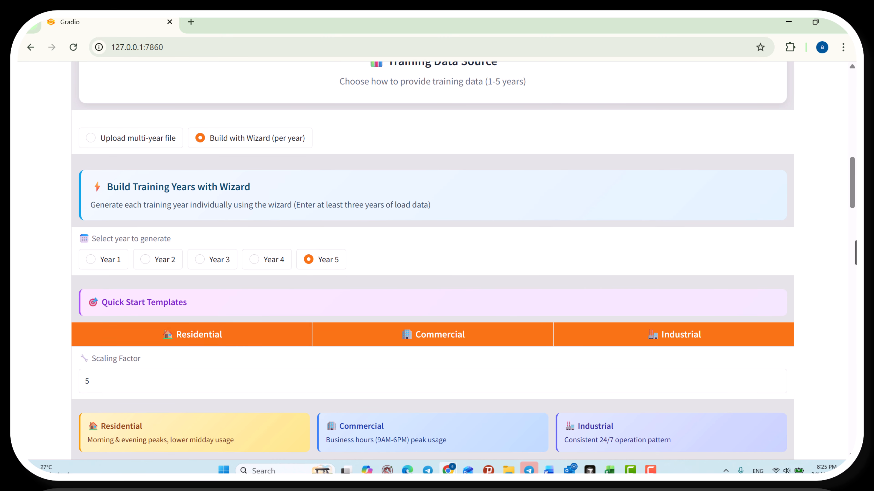
{"action": "left_click_drag", "start_coordinate": [852, 211], "coordinate": [801, 362]}
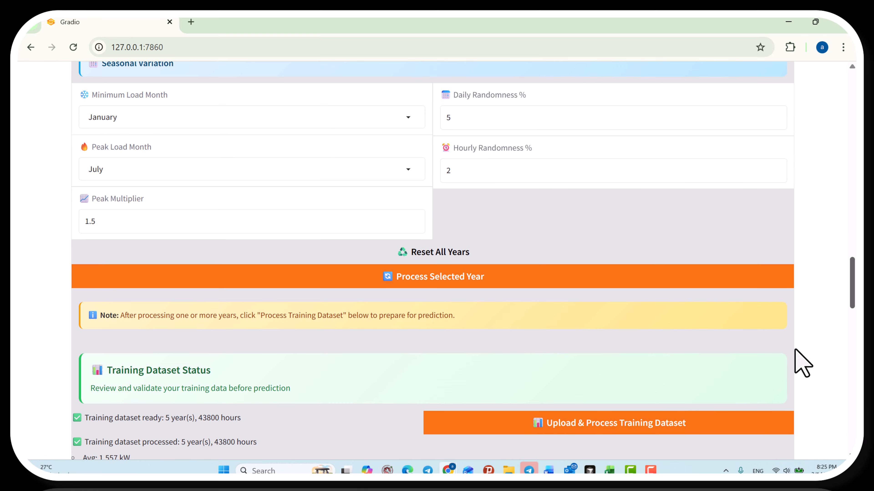
{"action": "left_click", "coordinate": [445, 279]}
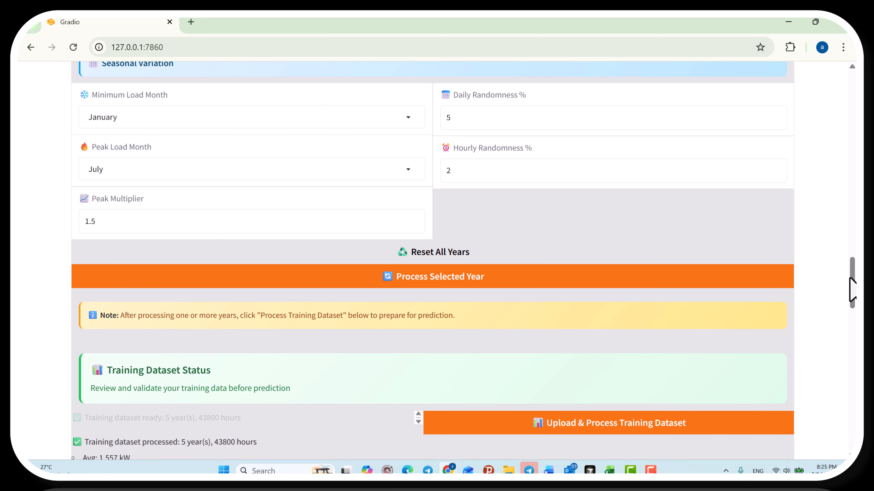
Upload and process the training dataset built from the wizard years, and review its concatenated preview.
{"action": "scroll", "coordinate": [852, 289], "scroll_direction": "down", "scroll_amount": 4}
{"action": "left_click", "coordinate": [632, 296]}
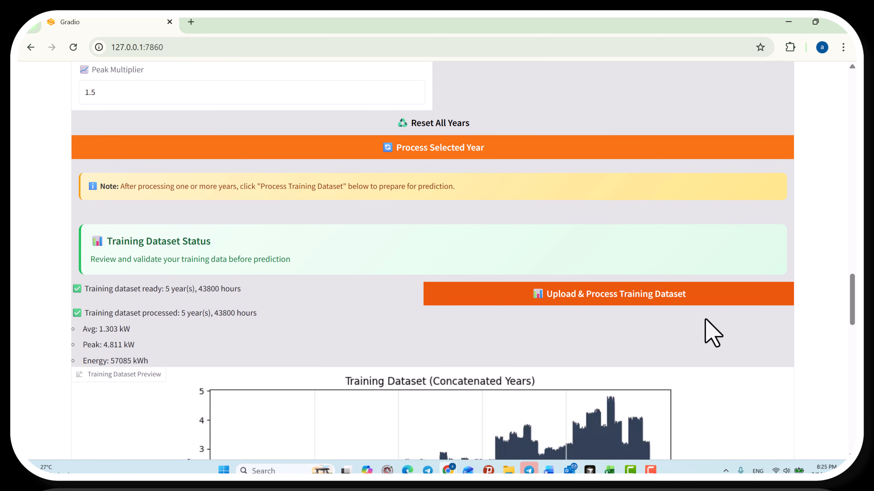
{"action": "scroll", "coordinate": [853, 303], "scroll_direction": "down", "scroll_amount": 4}
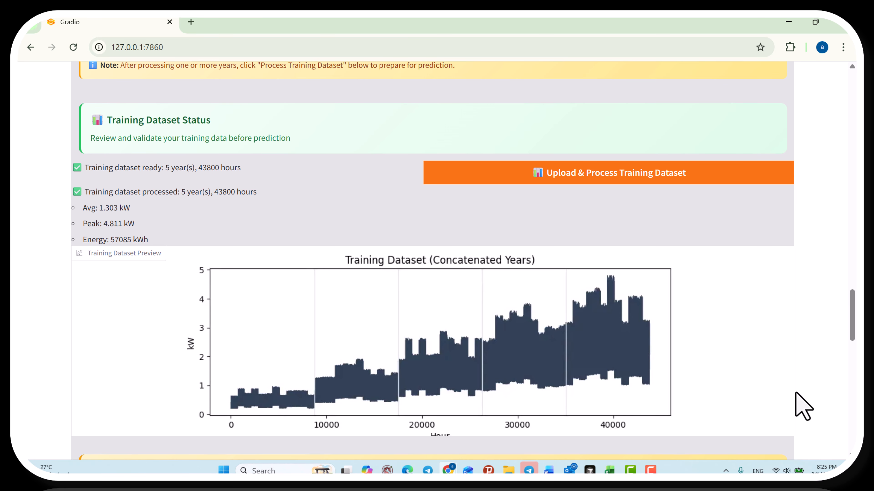
Train and predict the lifetime load with the Statistical method, then review the load prediction and training validation views.
{"action": "left_click_drag", "start_coordinate": [852, 327], "coordinate": [854, 363]}
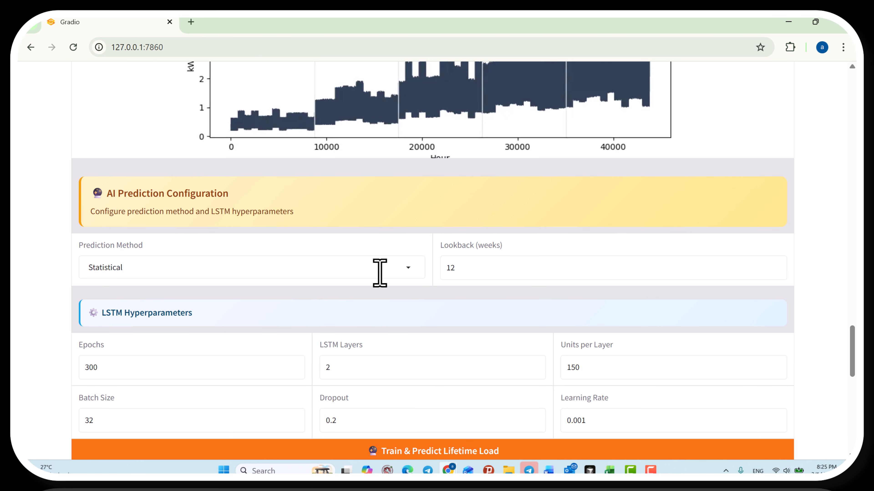
{"action": "left_click", "coordinate": [406, 271]}
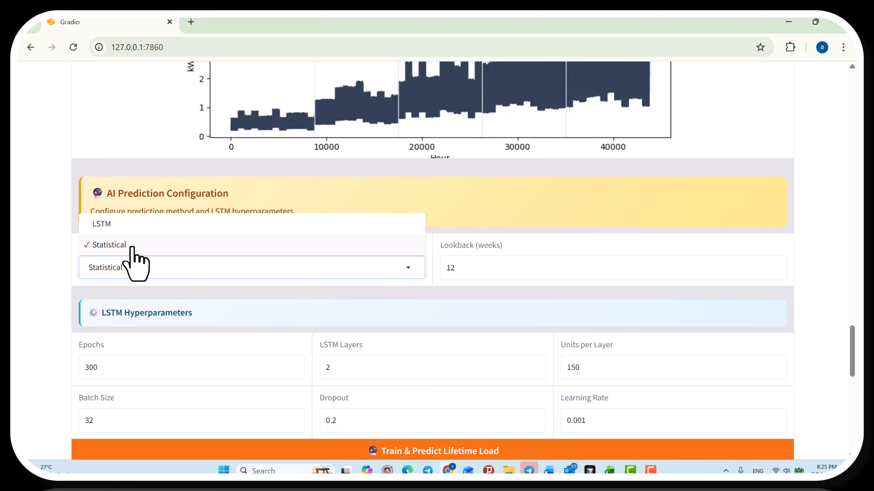
{"action": "left_click", "coordinate": [132, 248]}
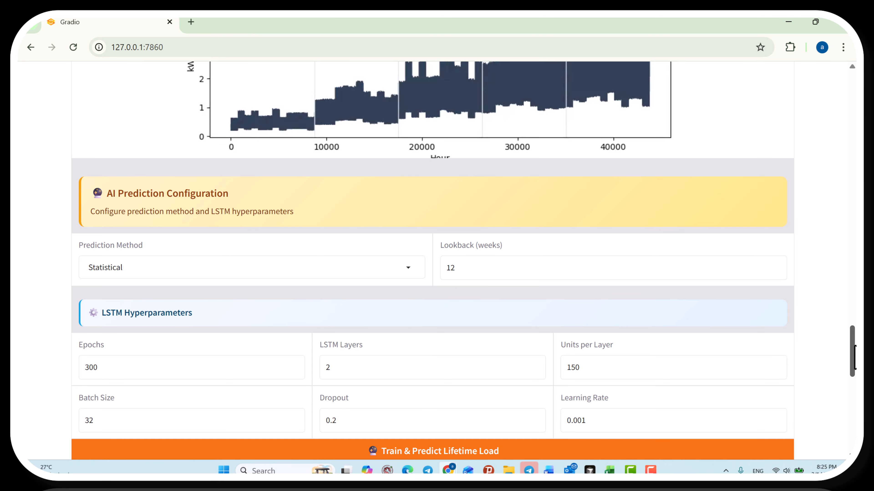
{"action": "scroll", "coordinate": [853, 358], "scroll_direction": "down", "scroll_amount": 3}
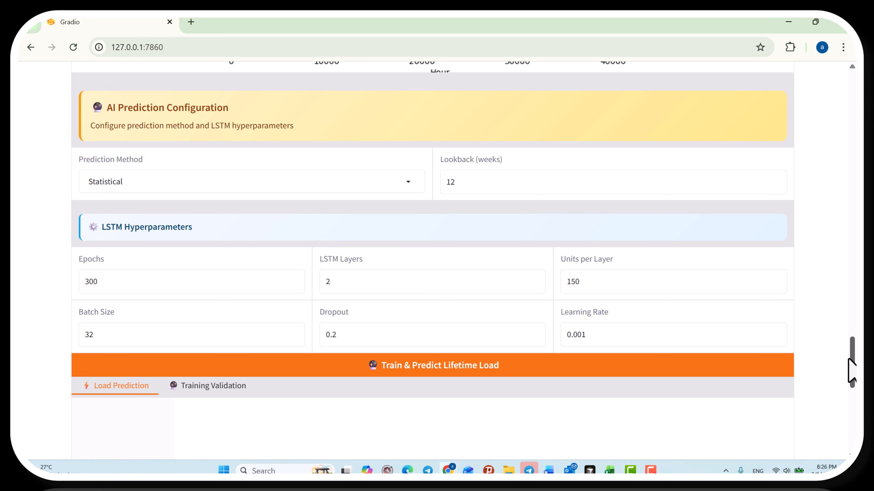
{"action": "left_click_drag", "start_coordinate": [852, 365], "coordinate": [855, 383]}
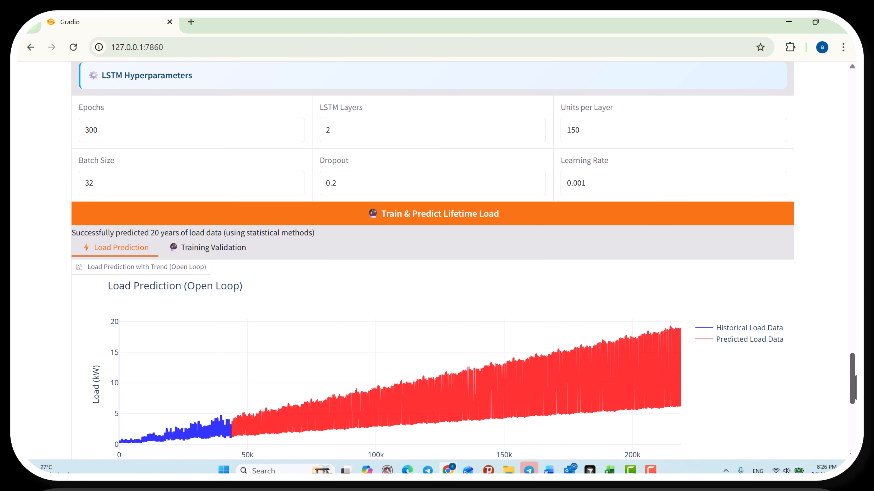
{"action": "left_click_drag", "start_coordinate": [853, 389], "coordinate": [853, 399]}
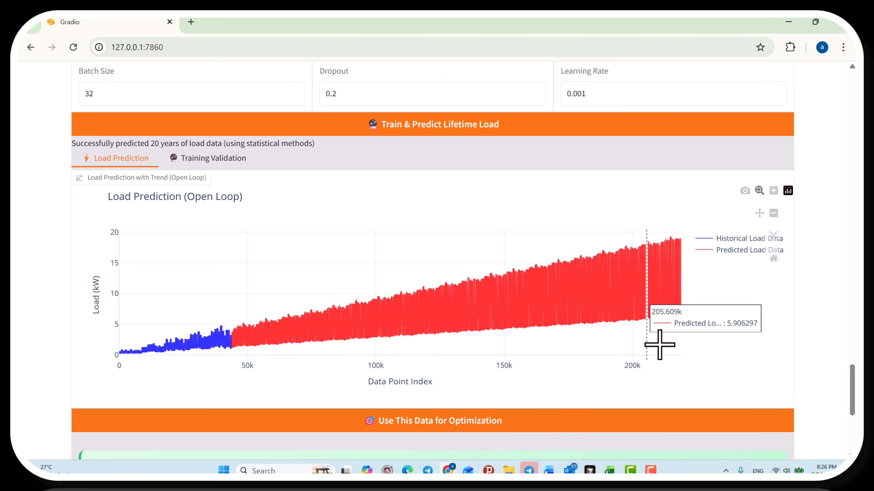
{"action": "mouse_move", "coordinate": [852, 397]}
{"action": "left_mouse_down"}
{"action": "mouse_move", "coordinate": [854, 429]}
{"action": "mouse_move", "coordinate": [852, 396]}
{"action": "left_mouse_up"}
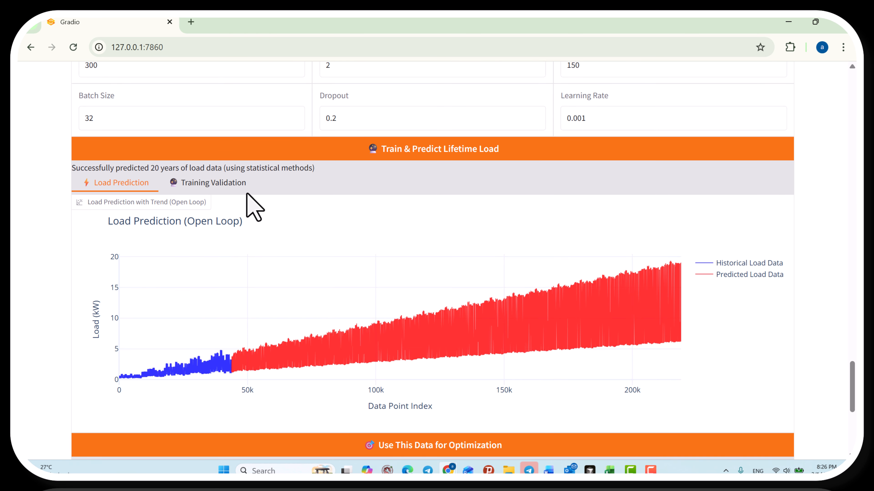
{"action": "left_click", "coordinate": [227, 185]}
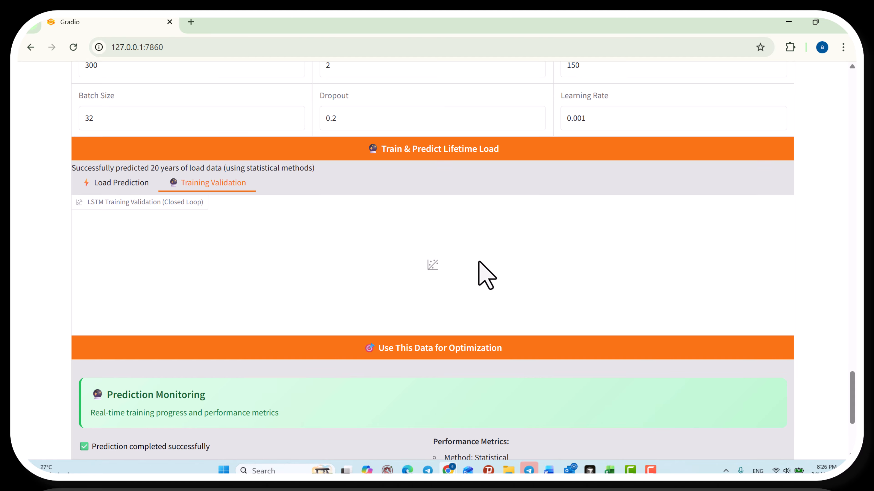
{"action": "left_click", "coordinate": [103, 187]}
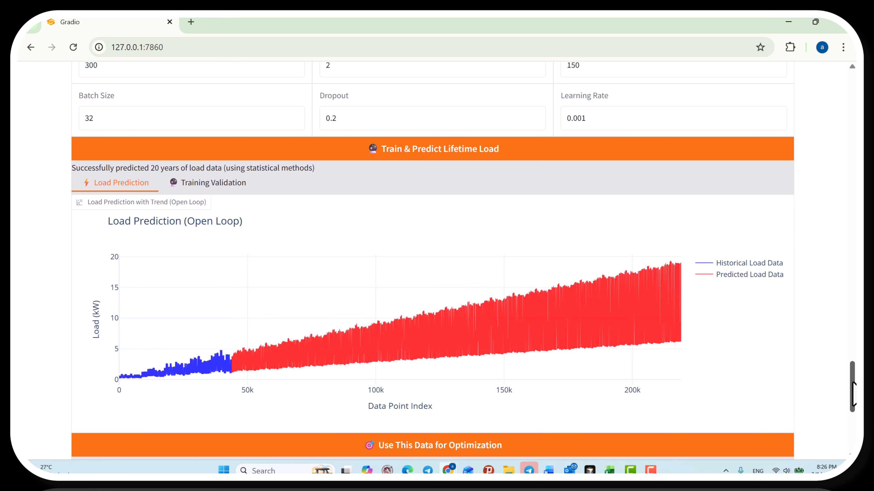
Change the prediction method to LSTM and train and predict the lifetime load, keeping the preset lookback and hyperparameters.
{"action": "scroll", "coordinate": [852, 365], "scroll_direction": "up", "scroll_amount": 5}
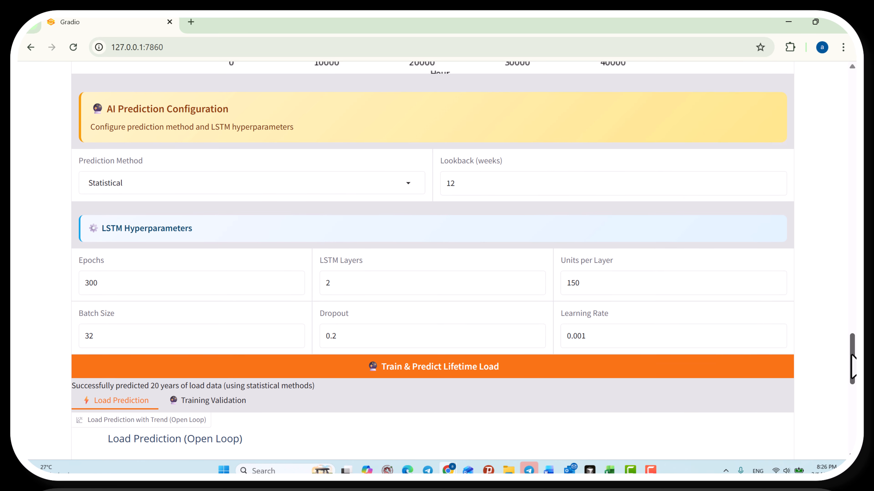
{"action": "left_click", "coordinate": [408, 186]}
{"action": "left_click", "coordinate": [113, 207]}
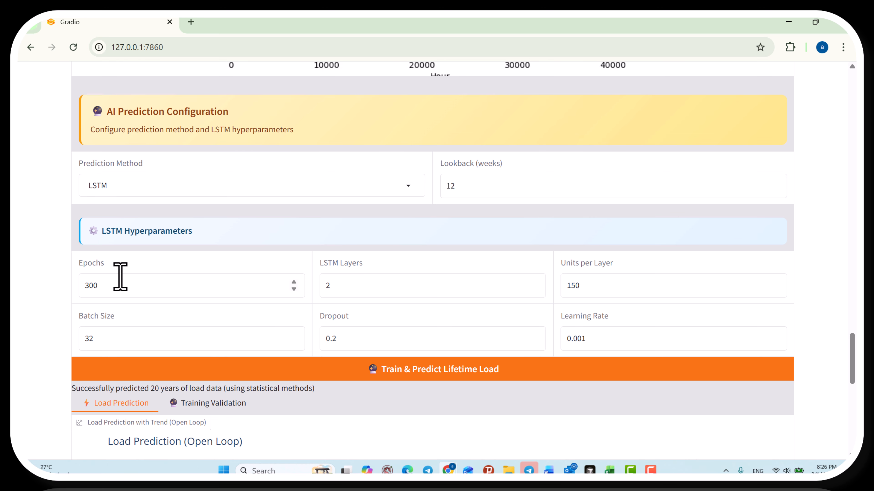
{"action": "left_click", "coordinate": [112, 292]}
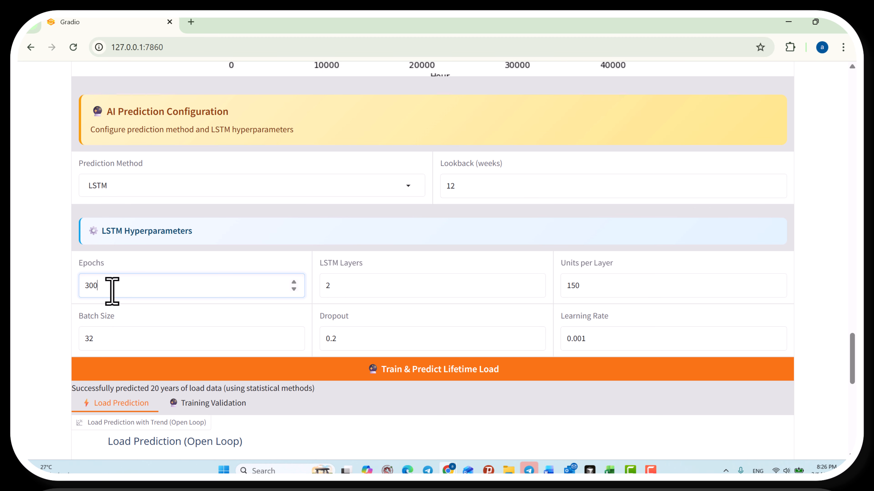
{"action": "left_click", "coordinate": [377, 289]}
{"action": "left_click", "coordinate": [603, 286]}
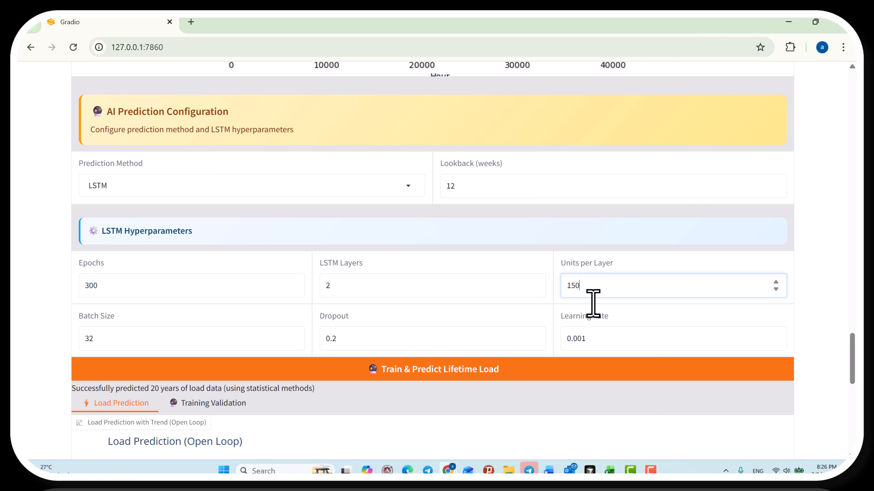
{"action": "left_click", "coordinate": [393, 335]}
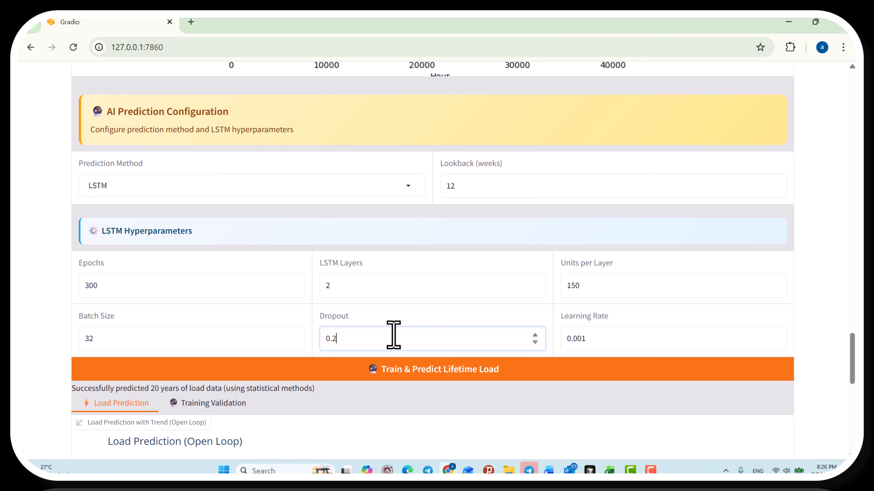
{"action": "left_click", "coordinate": [613, 333]}
{"action": "scroll", "coordinate": [853, 368], "scroll_direction": "down", "scroll_amount": 2}
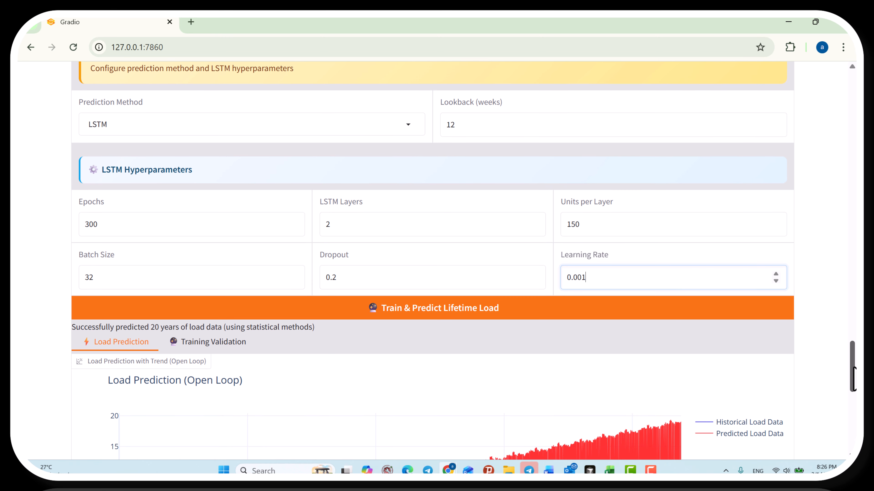
{"action": "left_click", "coordinate": [393, 314]}
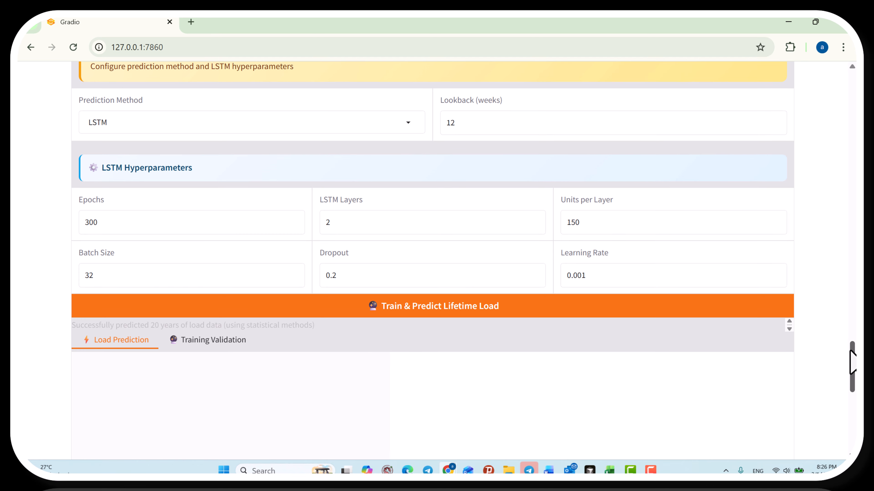
Examine the LSTM load prediction chart, the training validation losses, the performance metrics and the predicted data download.
{"action": "scroll", "coordinate": [852, 365], "scroll_direction": "down", "scroll_amount": 1}
{"action": "left_click_drag", "start_coordinate": [852, 371], "coordinate": [855, 401]}
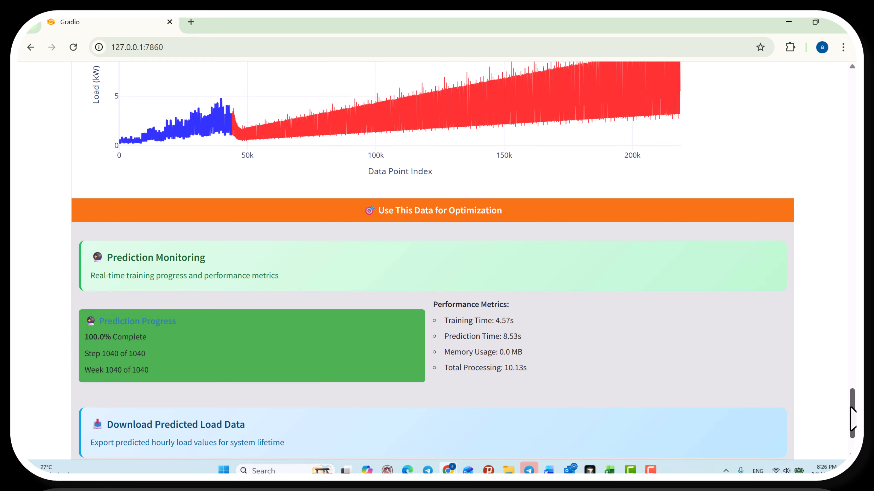
{"action": "left_click_drag", "start_coordinate": [852, 407], "coordinate": [856, 384]}
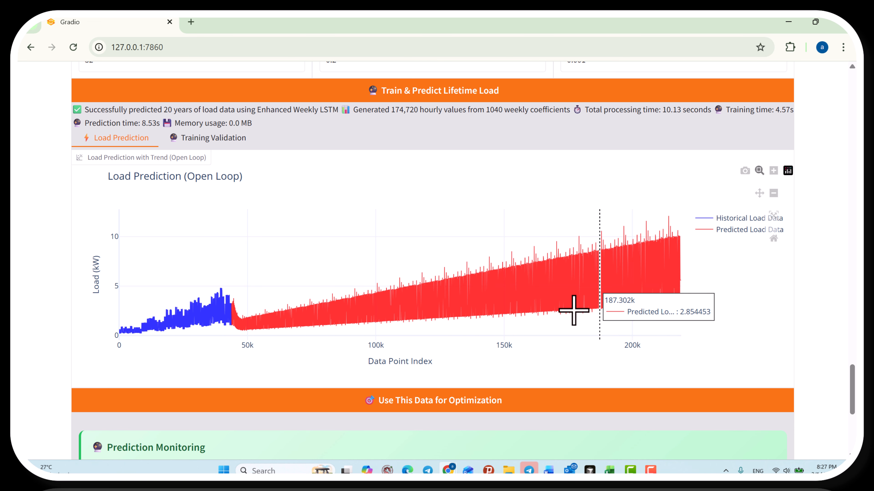
{"action": "left_click", "coordinate": [220, 143]}
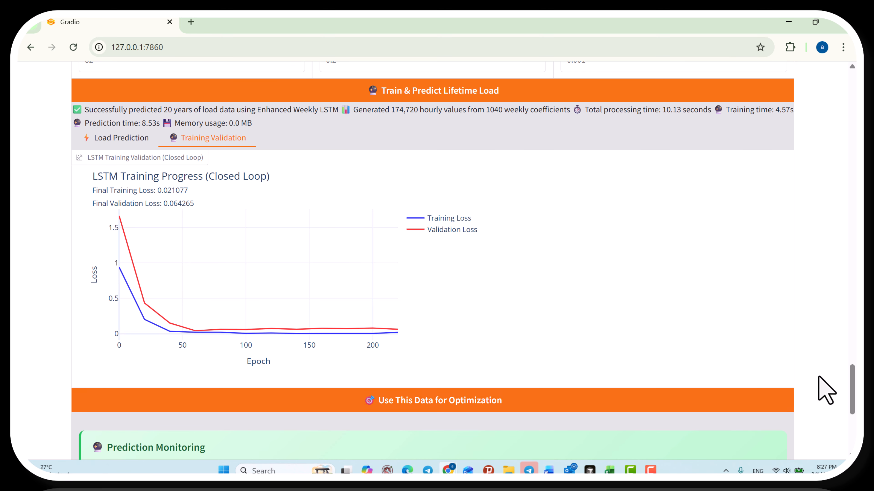
{"action": "left_click_drag", "start_coordinate": [853, 382], "coordinate": [853, 417]}
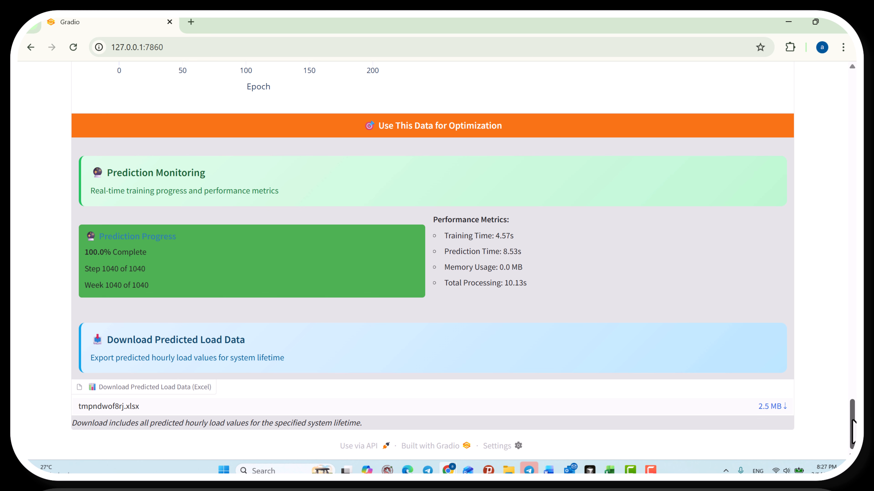
{"action": "left_click_drag", "start_coordinate": [852, 420], "coordinate": [853, 397]}
Return to the load prediction chart and use the LSTM-predicted load data for optimization.
{"action": "left_click", "coordinate": [118, 140]}
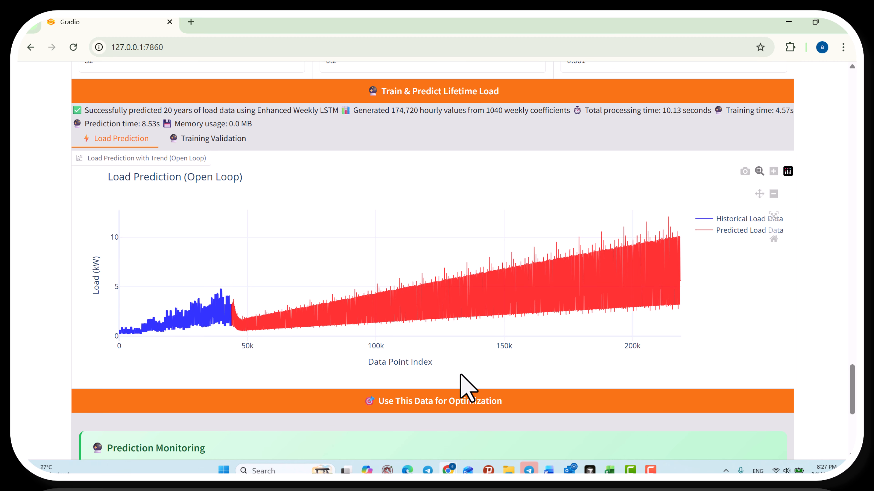
{"action": "left_click", "coordinate": [450, 400]}
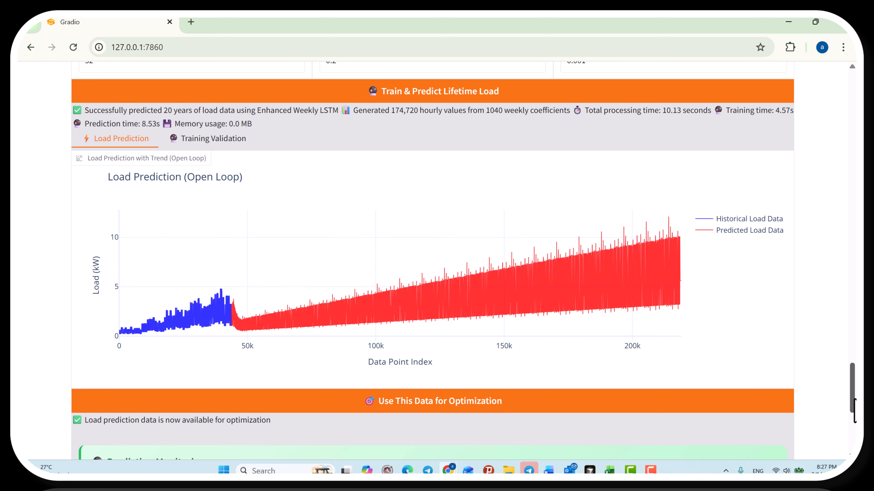
{"action": "left_click_drag", "start_coordinate": [854, 411], "coordinate": [855, 116]}
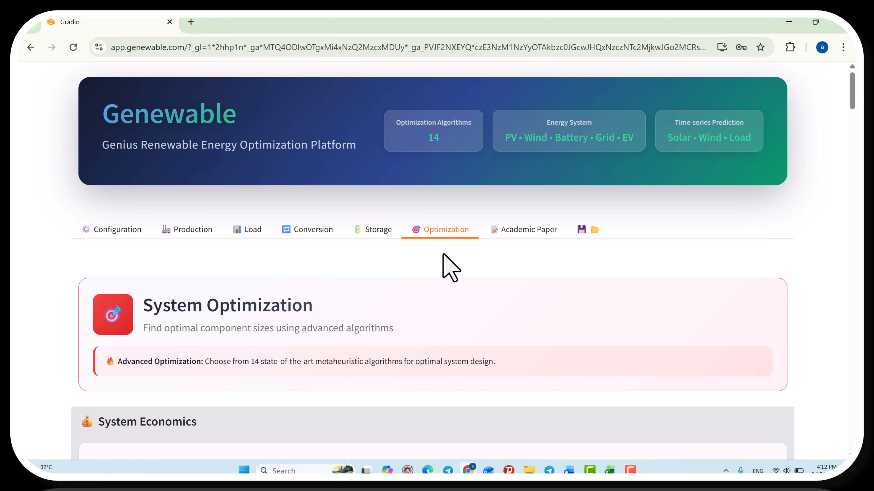
Open the thermal load profile in the load settings and review its unmet load penalty guidance and input methods.
{"action": "left_click", "coordinate": [254, 229]}
{"action": "left_click", "coordinate": [195, 265]}
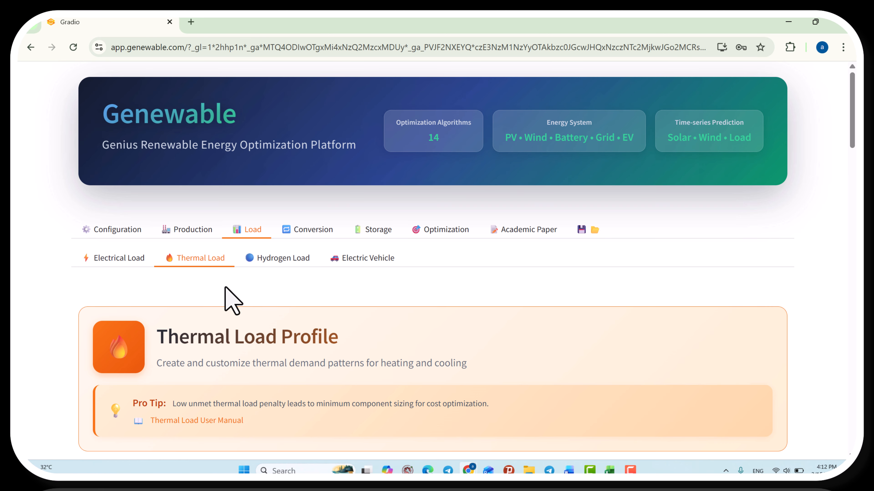
{"action": "left_click_drag", "start_coordinate": [853, 93], "coordinate": [855, 151]}
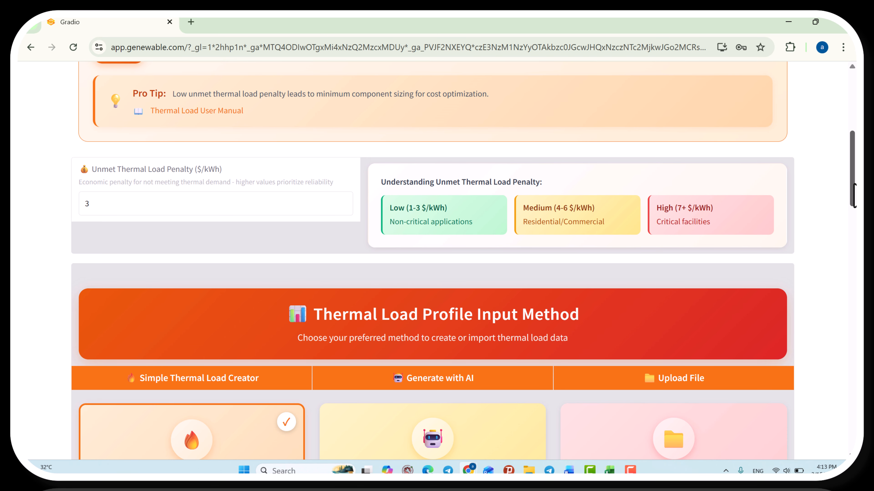
{"action": "left_click_drag", "start_coordinate": [853, 197], "coordinate": [854, 229]}
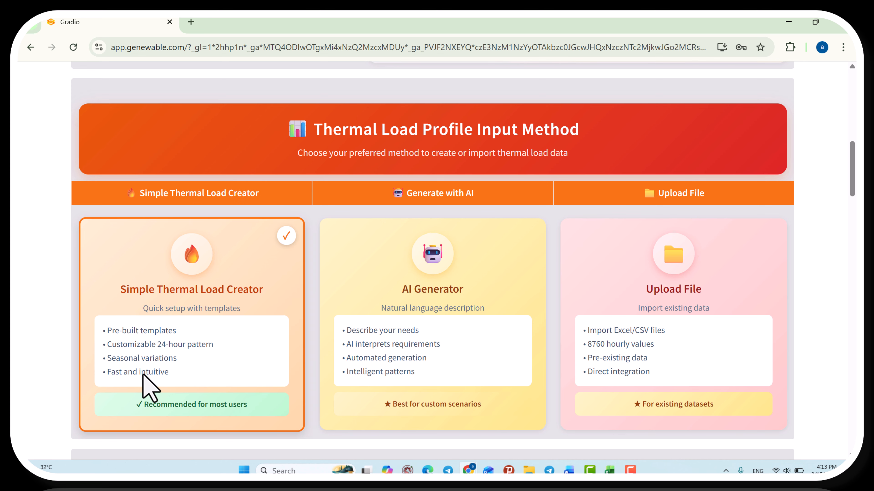
Apply the Residential Thermal template with a scaling factor of 1 and generate the thermal load profile using the preset seasonal and variability settings.
{"action": "left_click_drag", "start_coordinate": [854, 171], "coordinate": [854, 224]}
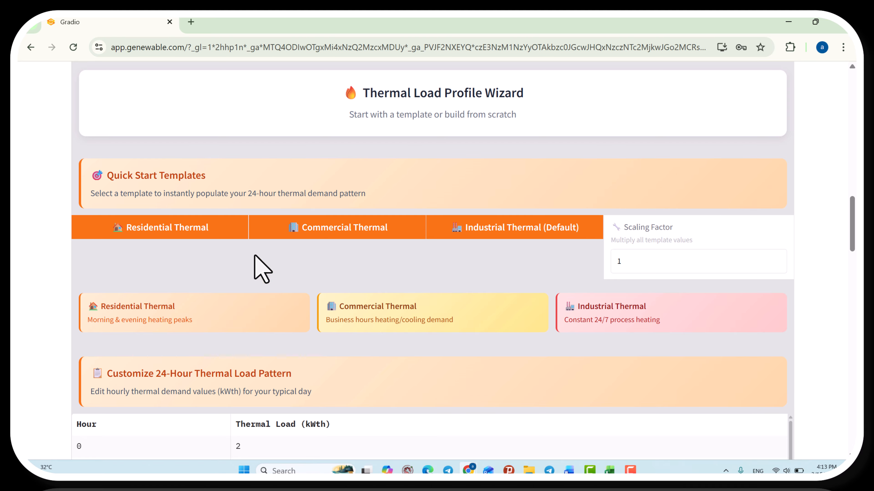
{"action": "left_click", "coordinate": [212, 232]}
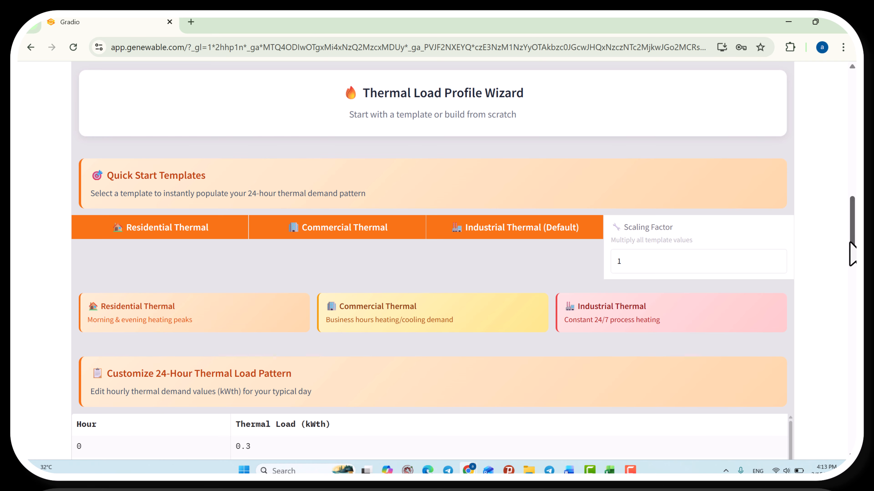
{"action": "scroll", "coordinate": [853, 248], "scroll_direction": "down", "scroll_amount": 3}
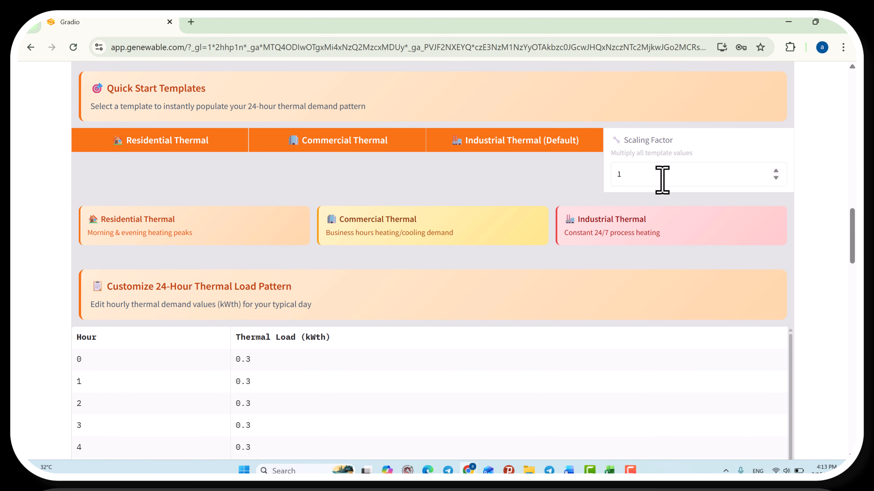
{"action": "scroll", "coordinate": [848, 245], "scroll_direction": "down", "scroll_amount": 6}
{"action": "scroll", "coordinate": [849, 275], "scroll_direction": "down", "scroll_amount": 8}
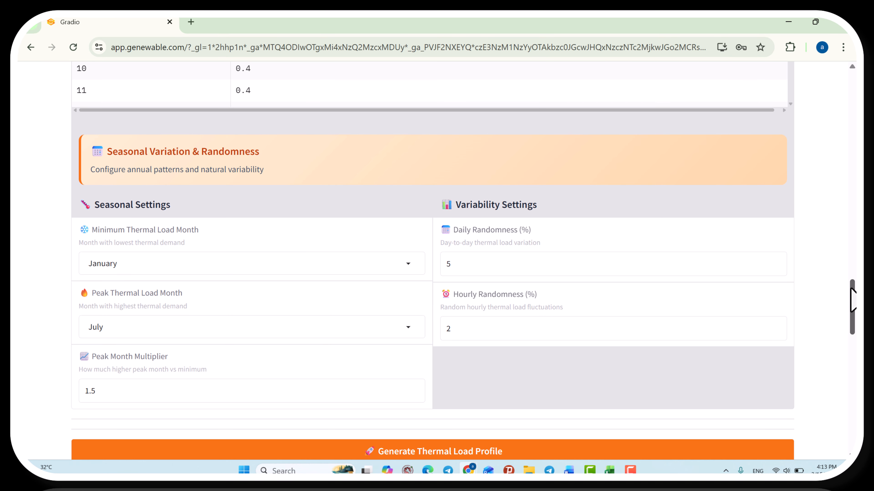
View the monthly thermal load profiles of the residential template in the visualizations.
{"action": "left_click_drag", "start_coordinate": [852, 300], "coordinate": [853, 393]}
{"action": "left_click", "coordinate": [127, 130]}
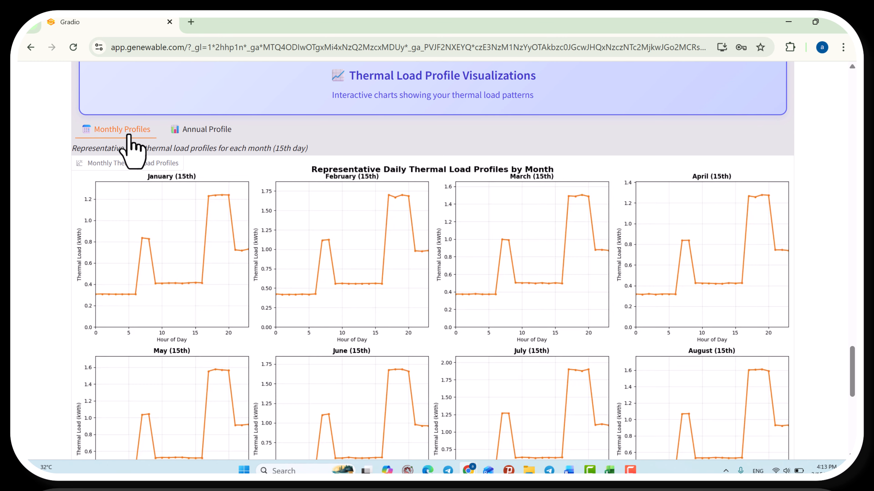
{"action": "mouse_move", "coordinate": [854, 371]}
{"action": "left_mouse_down"}
{"action": "mouse_move", "coordinate": [855, 424]}
{"action": "mouse_move", "coordinate": [855, 375]}
{"action": "left_mouse_up"}
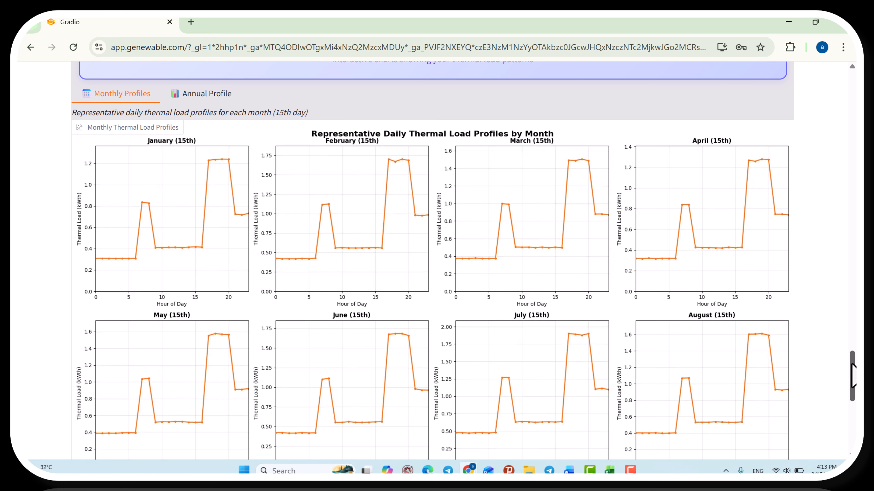
Generate a thermal load profile with AI from the preset requirements description and view its annual profile.
{"action": "left_click_drag", "start_coordinate": [853, 375], "coordinate": [852, 172]}
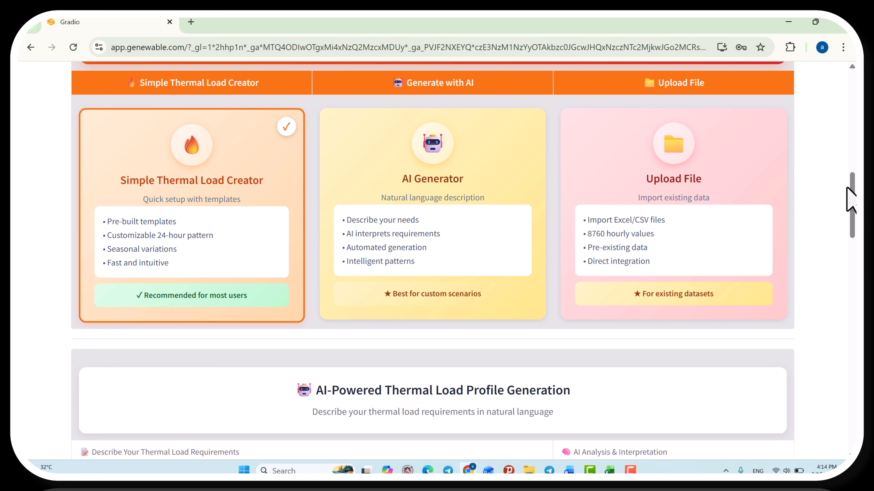
{"action": "left_click_drag", "start_coordinate": [853, 198], "coordinate": [855, 243]}
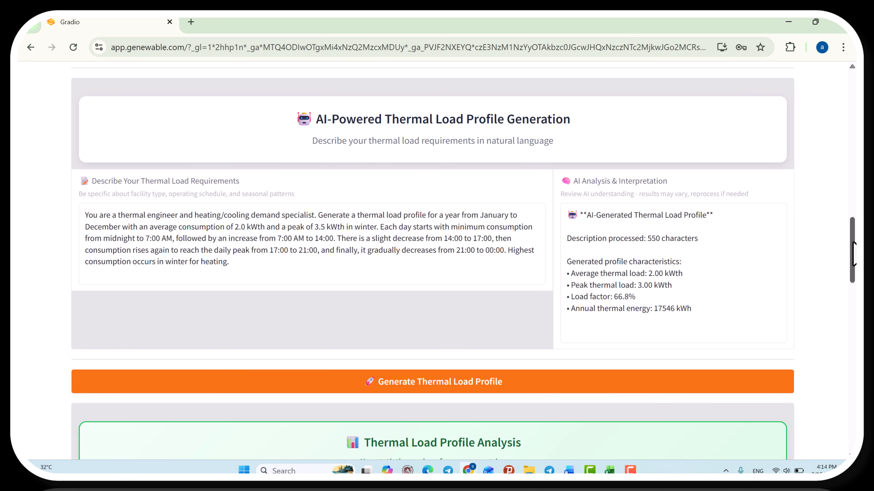
{"action": "left_click_drag", "start_coordinate": [854, 253], "coordinate": [853, 360]}
{"action": "left_click", "coordinate": [204, 165]}
Upload the file load_data 1 year as existing thermal load data and generate the thermal load profile from it.
{"action": "left_click_drag", "start_coordinate": [855, 378], "coordinate": [854, 275]}
{"action": "left_click", "coordinate": [702, 112]}
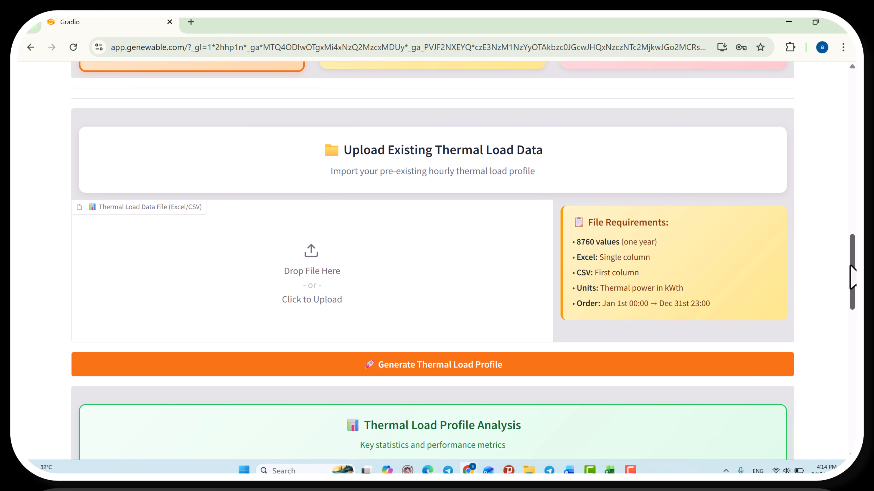
{"action": "left_click", "coordinate": [344, 265]}
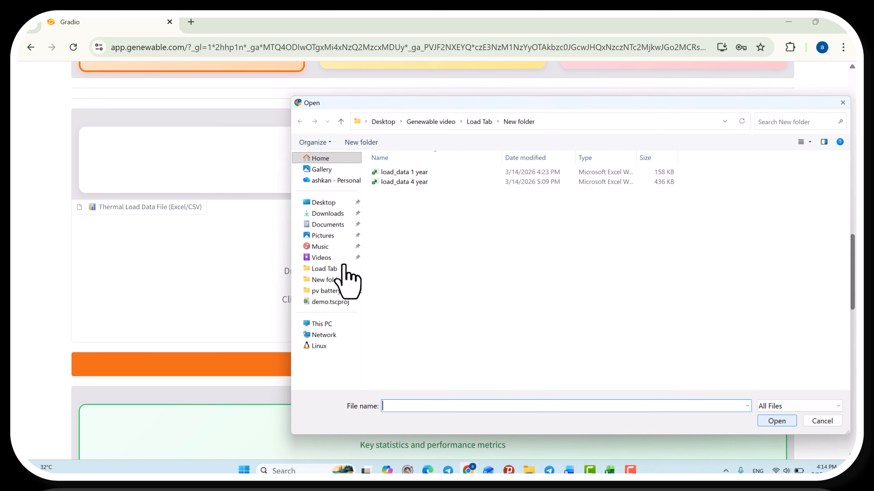
{"action": "double_click", "coordinate": [406, 171]}
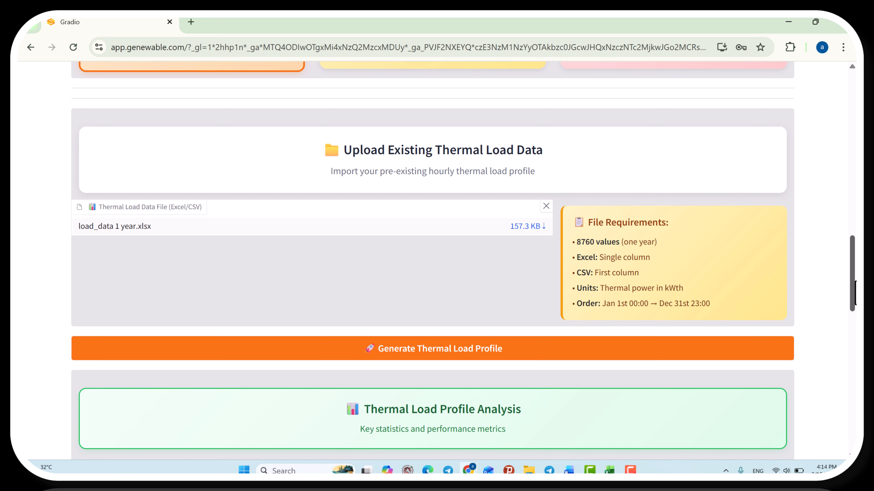
Examine the annual and monthly charts and the load statistics of the uploaded thermal profile.
{"action": "scroll", "coordinate": [432, 261], "scroll_direction": "down", "scroll_amount": 10}
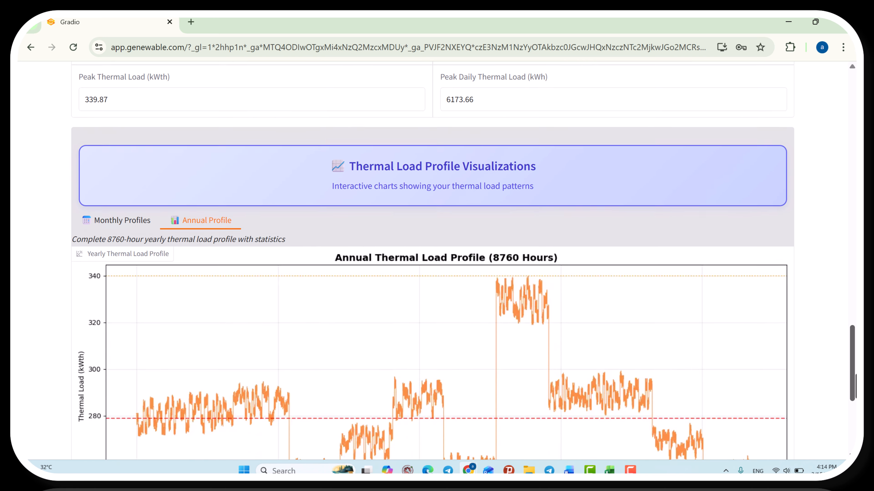
{"action": "scroll", "coordinate": [633, 372], "scroll_direction": "down", "scroll_amount": 7}
{"action": "scroll", "coordinate": [633, 372], "scroll_direction": "up", "scroll_amount": 6}
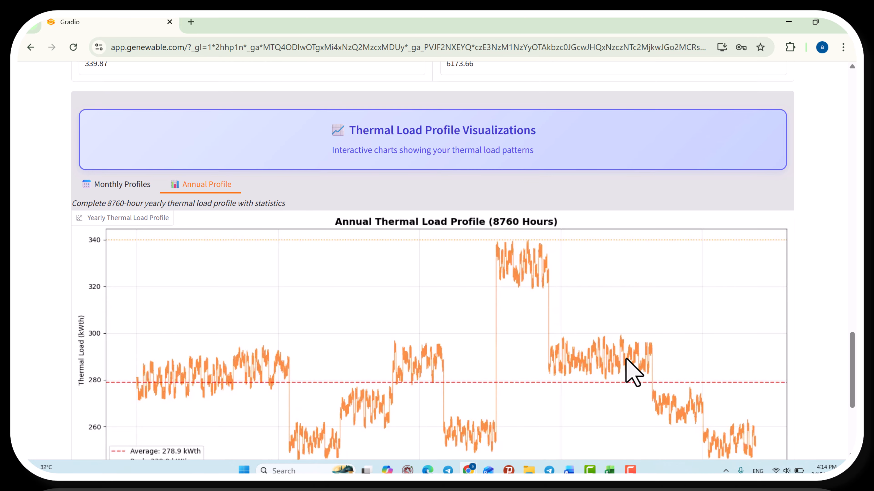
{"action": "left_click", "coordinate": [119, 186]}
{"action": "left_click_drag", "start_coordinate": [850, 332], "coordinate": [832, 302]}
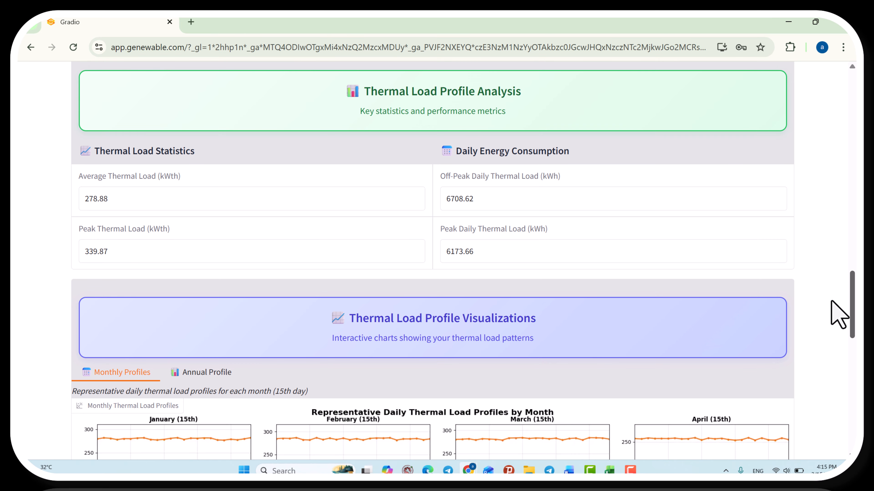
Open the hydrogen load profile in the load settings and review its unmet load penalty guidance.
{"action": "scroll", "coordinate": [832, 302], "scroll_direction": "up", "scroll_amount": 7}
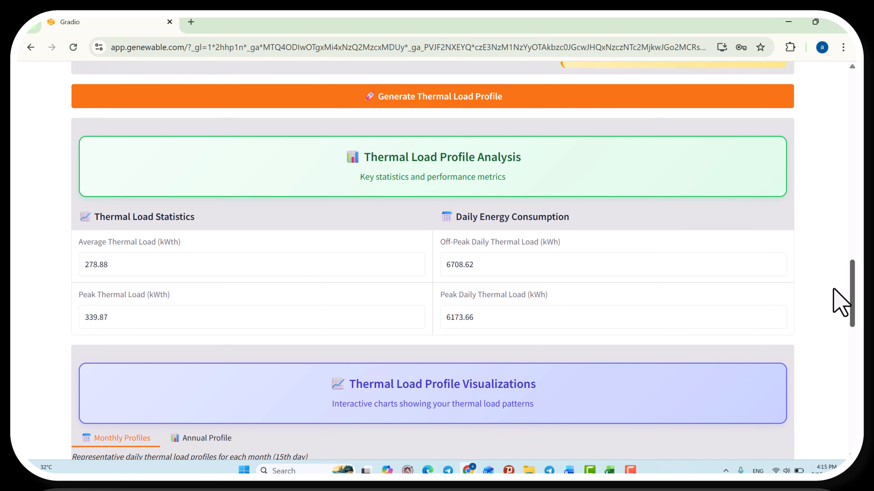
{"action": "scroll", "coordinate": [836, 255], "scroll_direction": "up", "scroll_amount": 20}
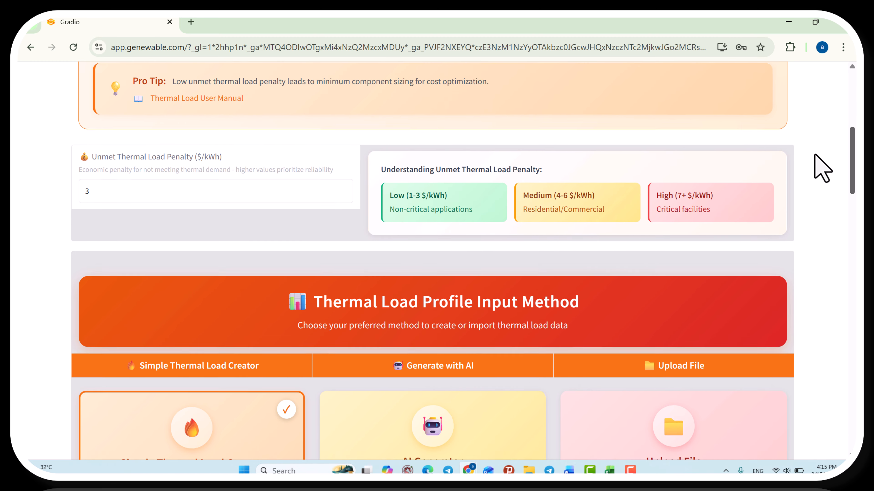
{"action": "scroll", "coordinate": [823, 150], "scroll_direction": "up", "scroll_amount": 2}
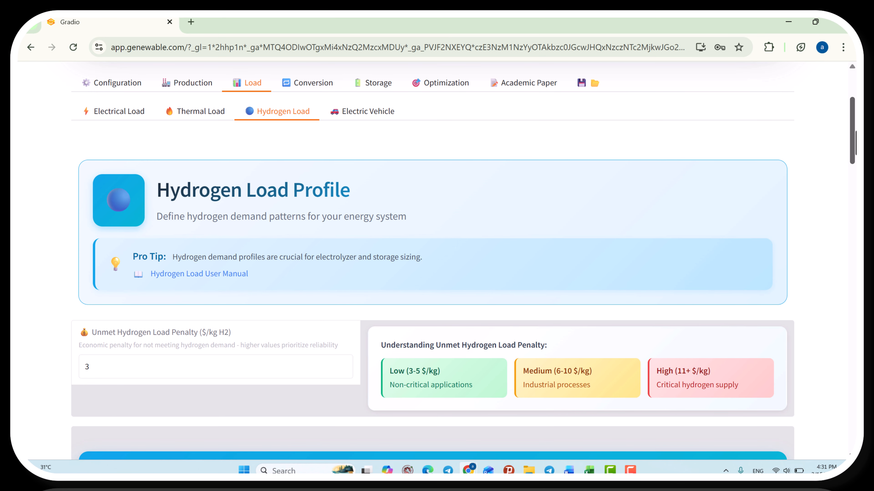
{"action": "scroll", "coordinate": [519, 114], "scroll_direction": "down", "scroll_amount": 2}
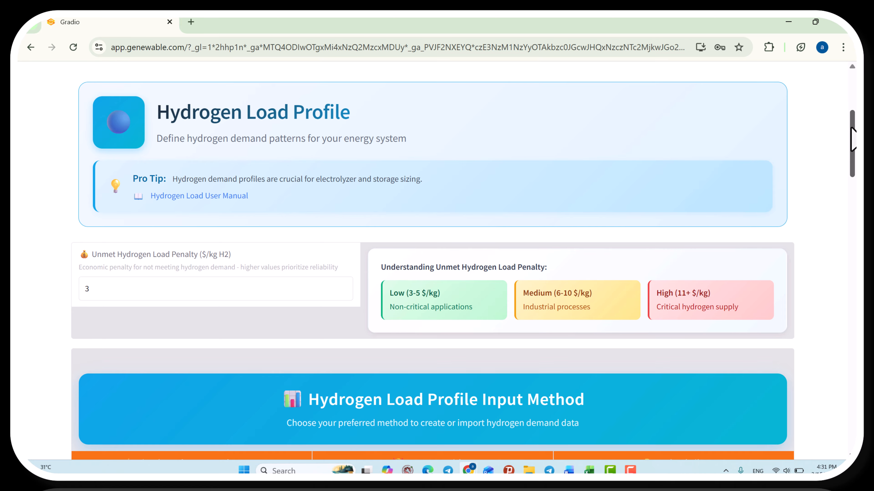
{"action": "scroll", "coordinate": [851, 138], "scroll_direction": "down", "scroll_amount": 2}
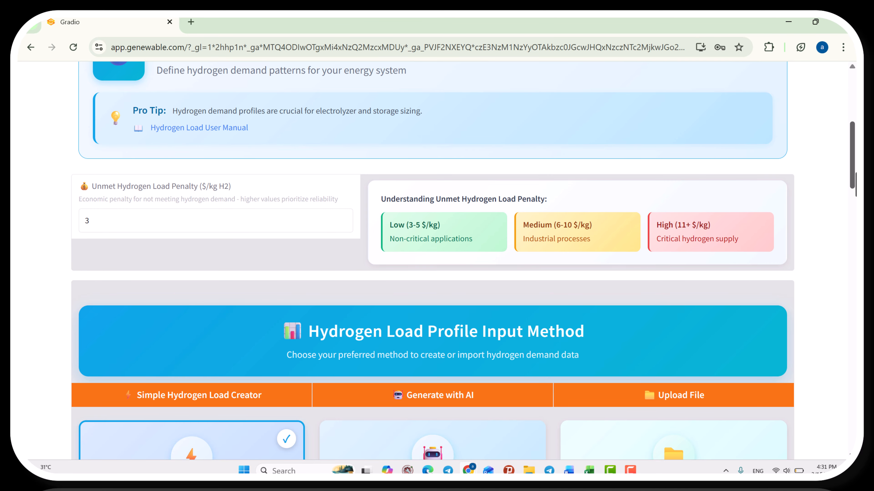
Choose the Simple Hydrogen Load Creator and generate the hydrogen load profile with the preset seasonal and variability settings.
{"action": "scroll", "coordinate": [853, 207], "scroll_direction": "down", "scroll_amount": 4}
{"action": "scroll", "coordinate": [856, 208], "scroll_direction": "down", "scroll_amount": 2}
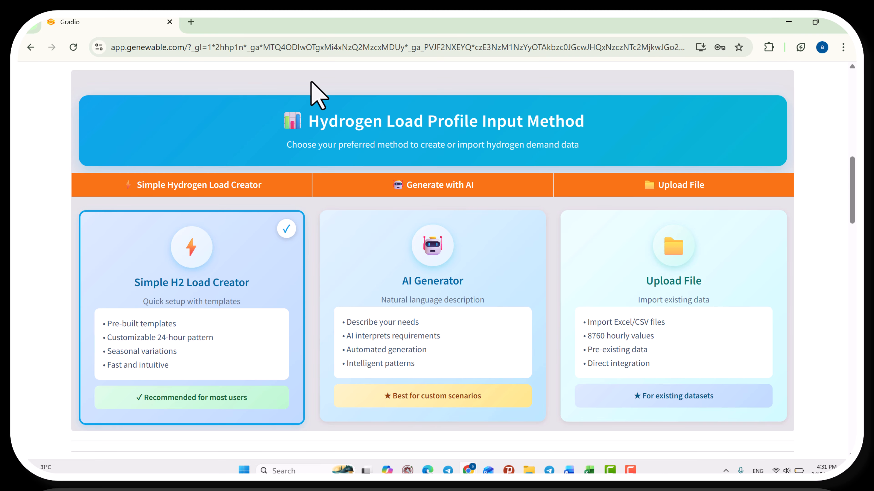
{"action": "left_click", "coordinate": [277, 192]}
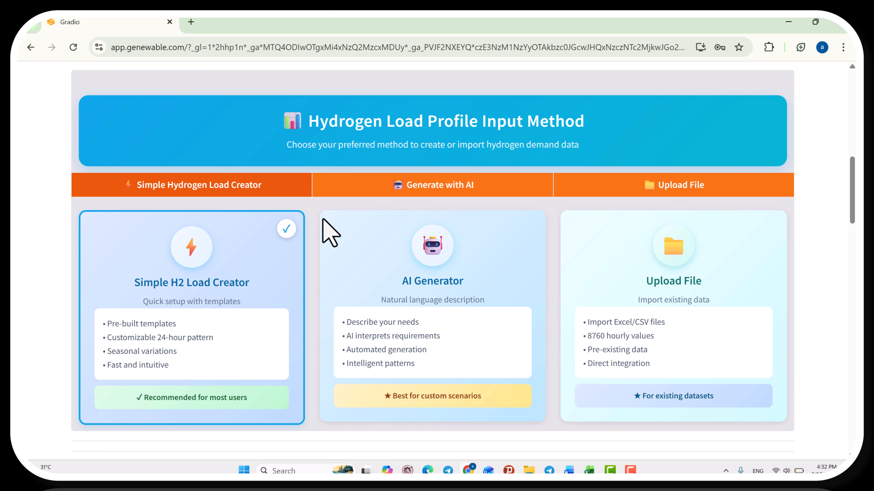
{"action": "left_click_drag", "start_coordinate": [853, 172], "coordinate": [854, 304]}
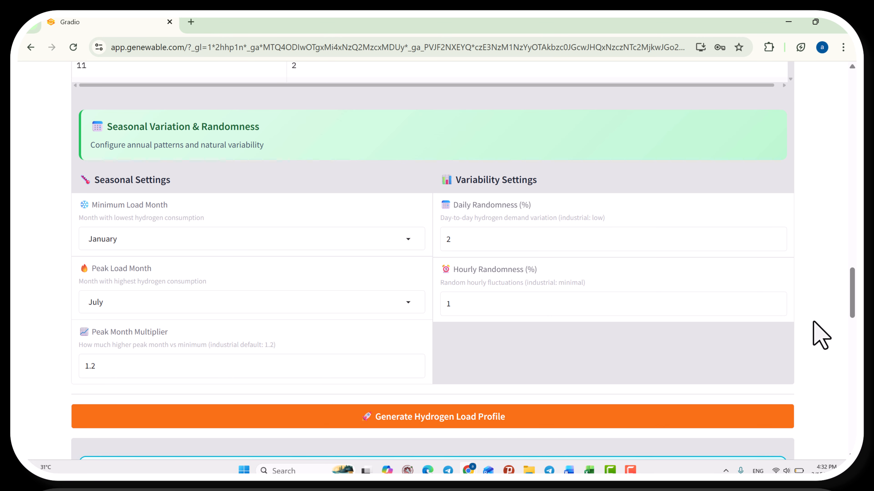
Switch to AI generation and generate the hydrogen load profile from the preset industrial facility description of 50 kg H2 per hour.
{"action": "left_click_drag", "start_coordinate": [852, 292], "coordinate": [843, 170]}
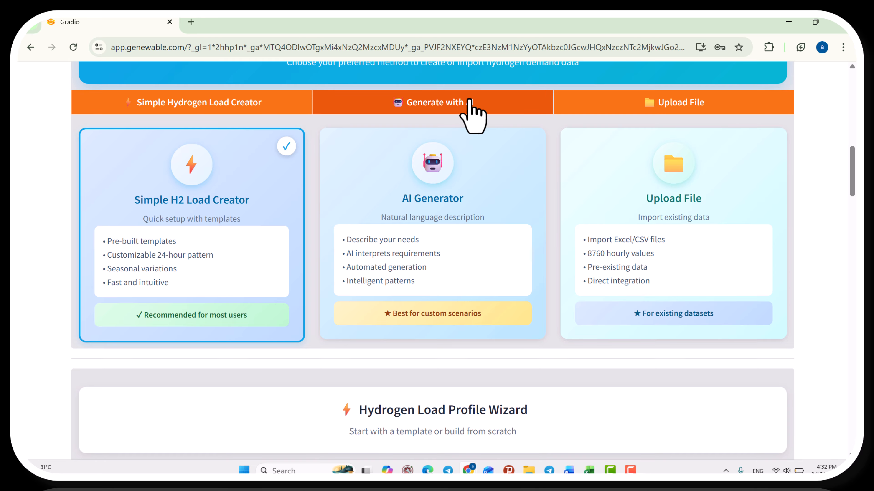
{"action": "scroll", "coordinate": [853, 178], "scroll_direction": "up", "scroll_amount": 5}
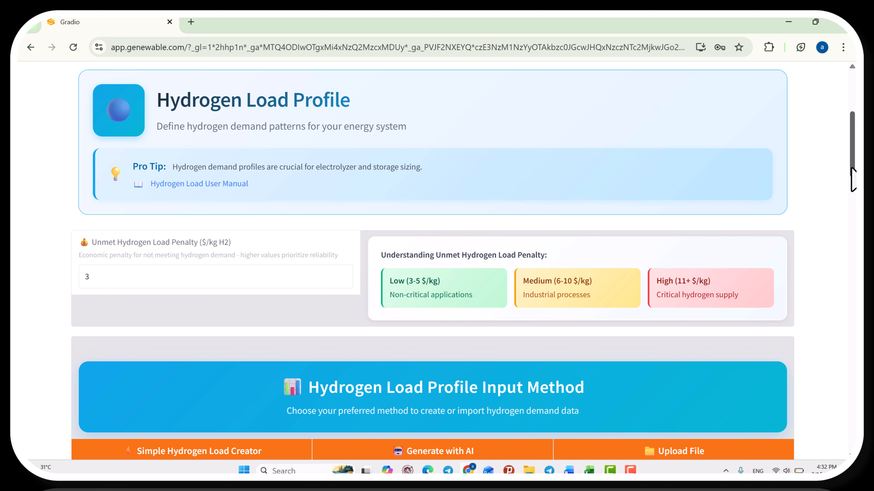
{"action": "left_click_drag", "start_coordinate": [852, 179], "coordinate": [855, 285]}
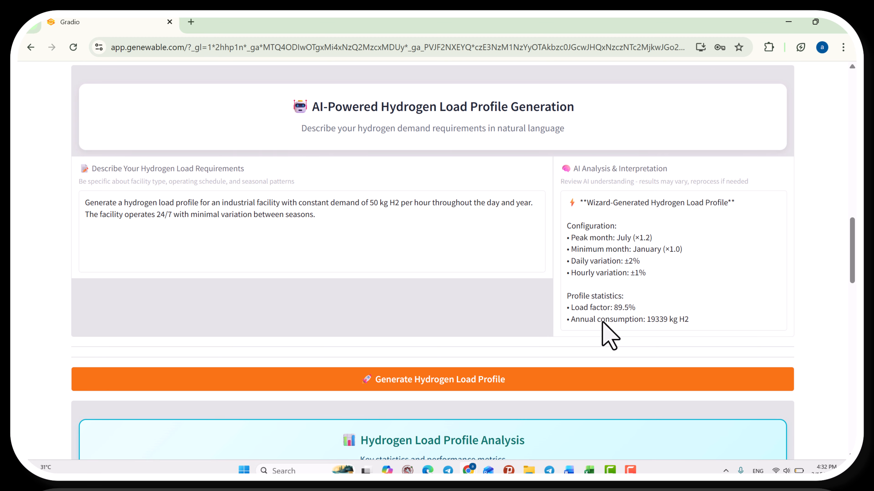
{"action": "left_click", "coordinate": [509, 379]}
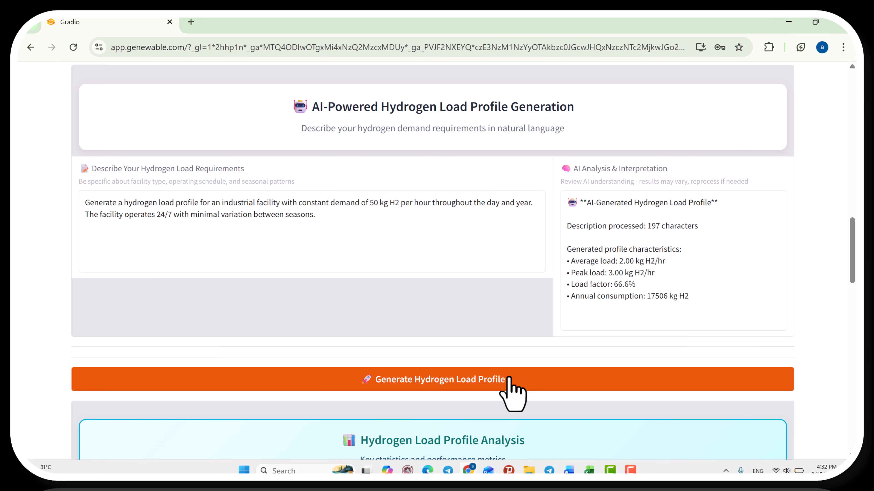
Switch the hydrogen load input method to file upload and review the data file requirements.
{"action": "scroll", "coordinate": [580, 403], "scroll_direction": "up", "scroll_amount": 5}
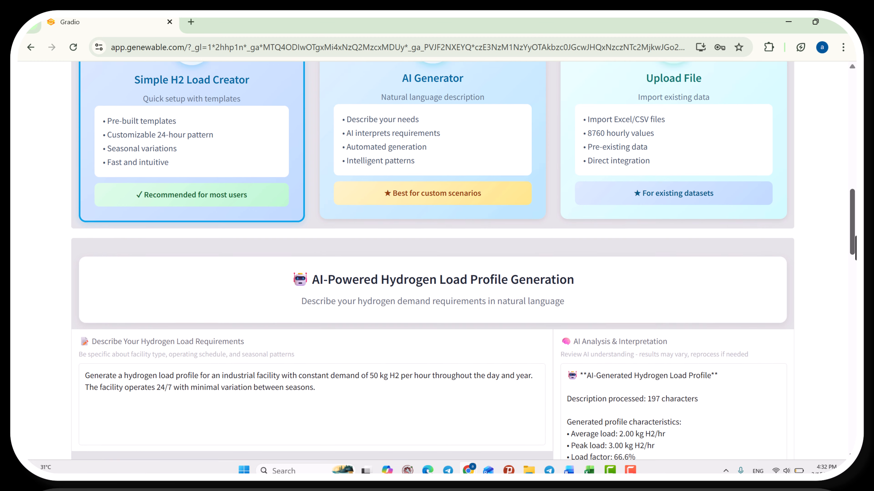
{"action": "scroll", "coordinate": [464, 261], "scroll_direction": "up", "scroll_amount": 4}
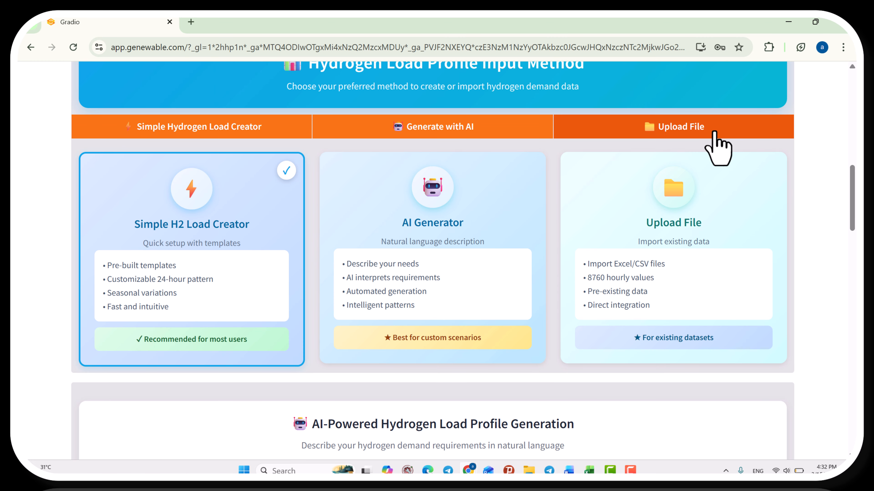
{"action": "left_click", "coordinate": [714, 132]}
{"action": "left_click_drag", "start_coordinate": [852, 201], "coordinate": [854, 250]}
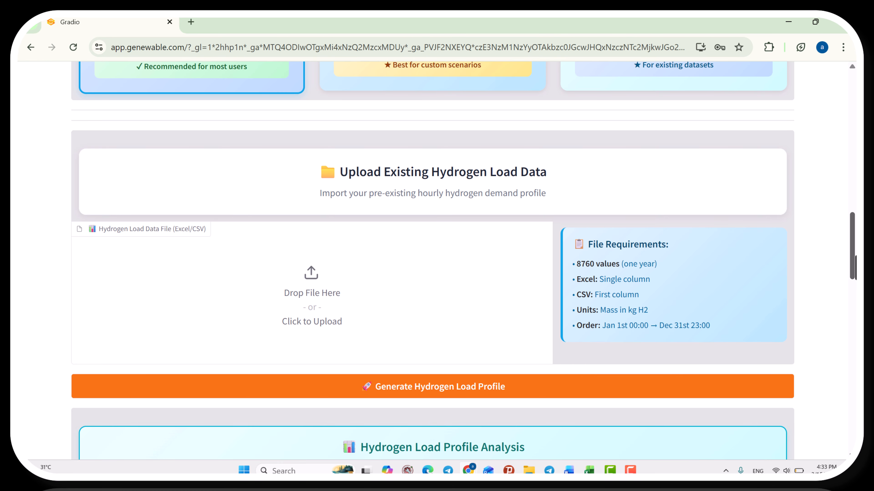
{"action": "left_click_drag", "start_coordinate": [852, 241], "coordinate": [835, 107]}
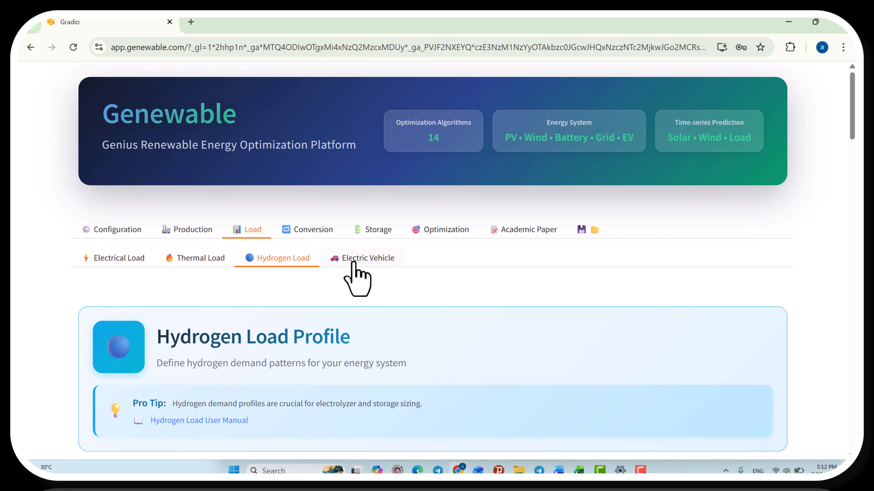
Open the electric vehicle charging settings, enable the simple EV scenario and review its primary and second charging periods.
{"action": "left_click", "coordinate": [353, 263]}
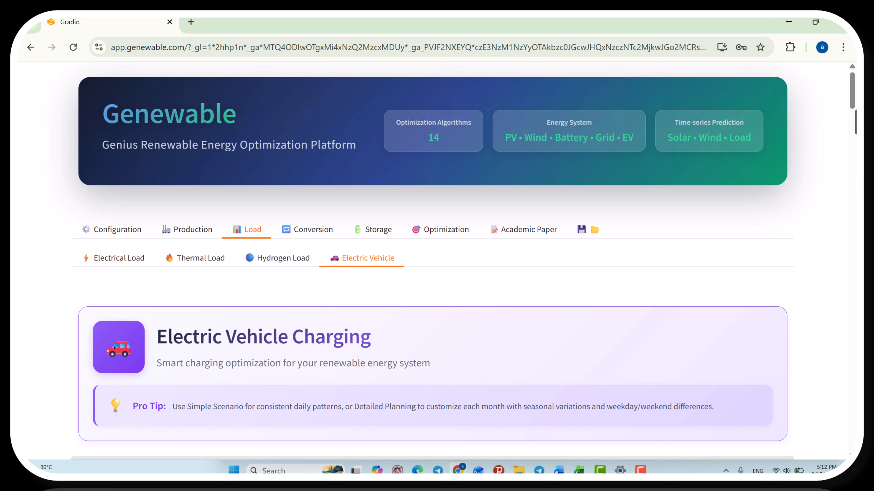
{"action": "scroll", "coordinate": [433, 261], "scroll_direction": "down", "scroll_amount": 3}
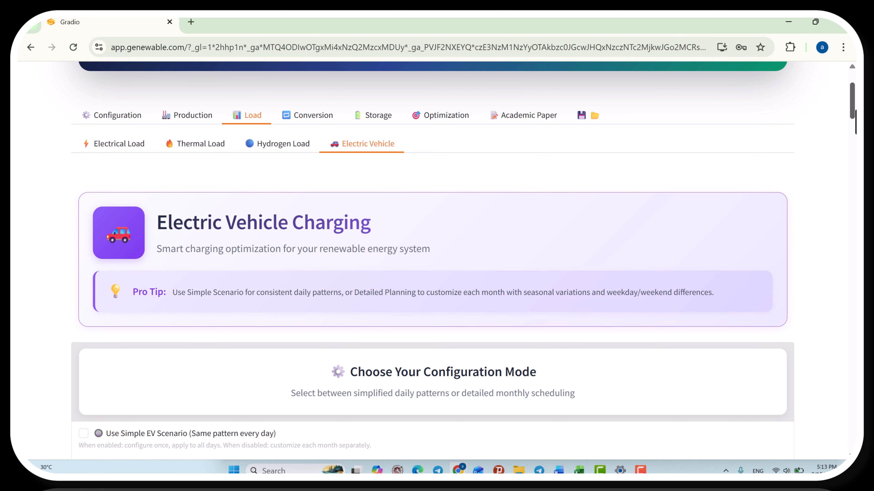
{"action": "scroll", "coordinate": [433, 264], "scroll_direction": "down", "scroll_amount": 5}
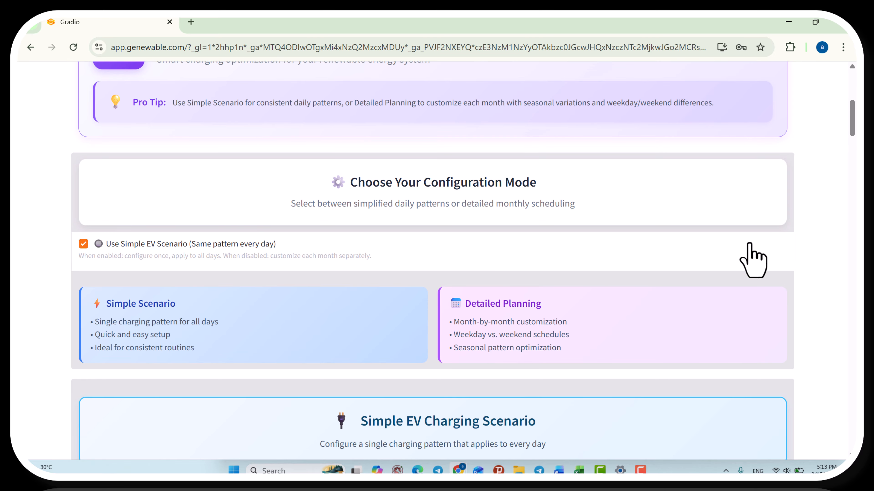
{"action": "scroll", "coordinate": [403, 177], "scroll_direction": "down", "scroll_amount": 7}
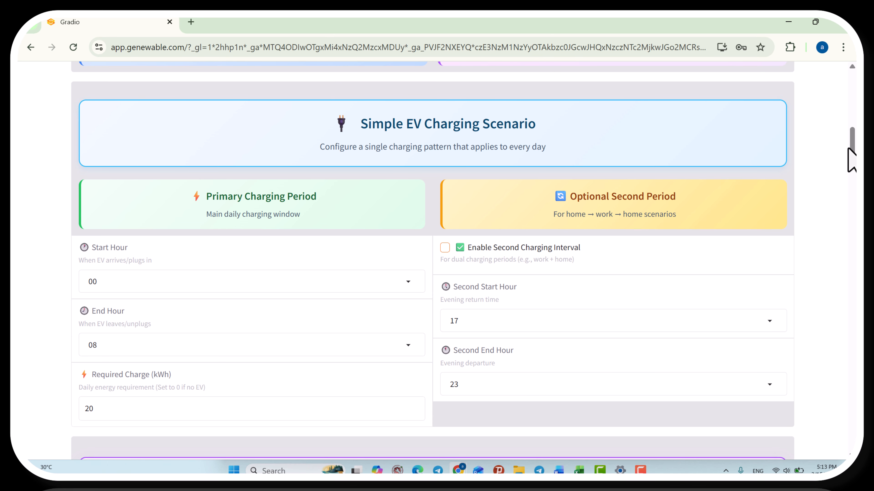
Disable the simple EV scenario and review the detailed monthly charging times and energy settings through the spring months.
{"action": "scroll", "coordinate": [853, 141], "scroll_direction": "up", "scroll_amount": 7}
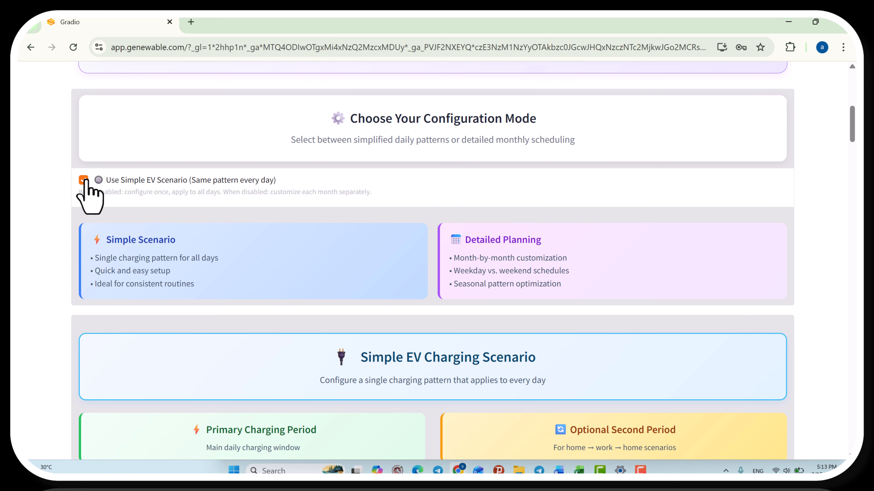
{"action": "left_click", "coordinate": [83, 180]}
{"action": "scroll", "coordinate": [854, 134], "scroll_direction": "down", "scroll_amount": 15}
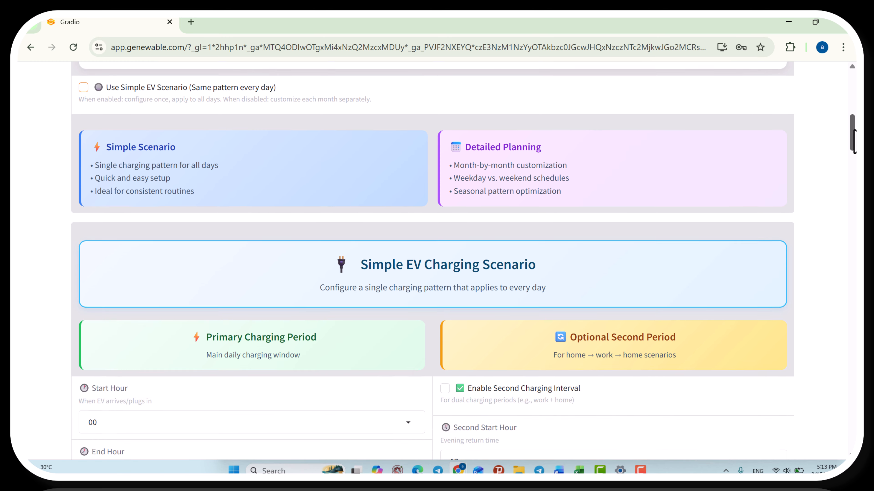
{"action": "scroll", "coordinate": [853, 172], "scroll_direction": "down", "scroll_amount": 3}
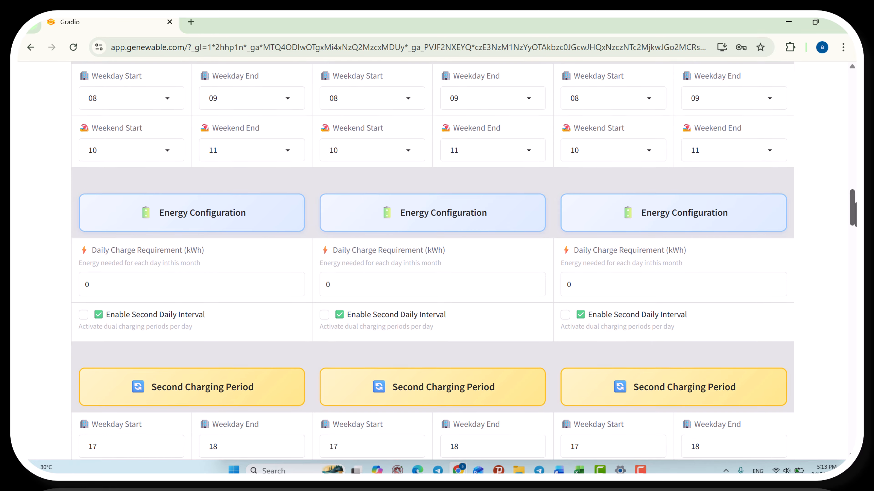
{"action": "scroll", "coordinate": [855, 223], "scroll_direction": "down", "scroll_amount": 10}
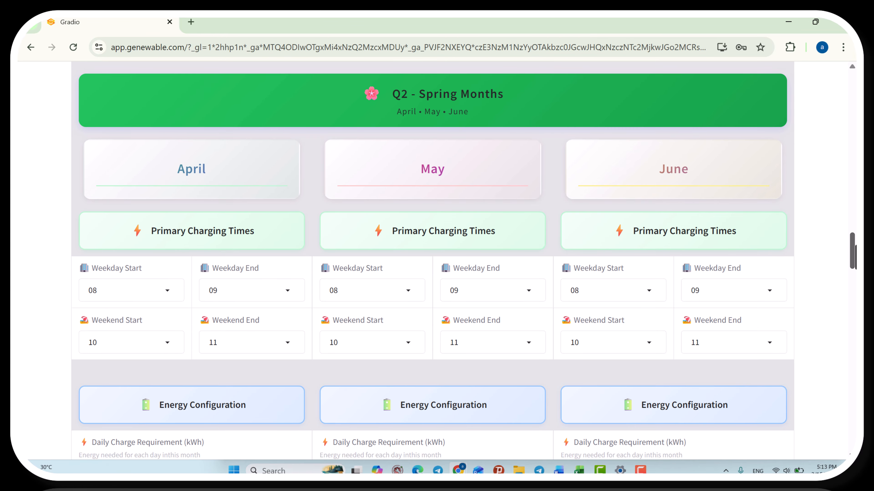
{"action": "left_click_drag", "start_coordinate": [853, 256], "coordinate": [852, 98]}
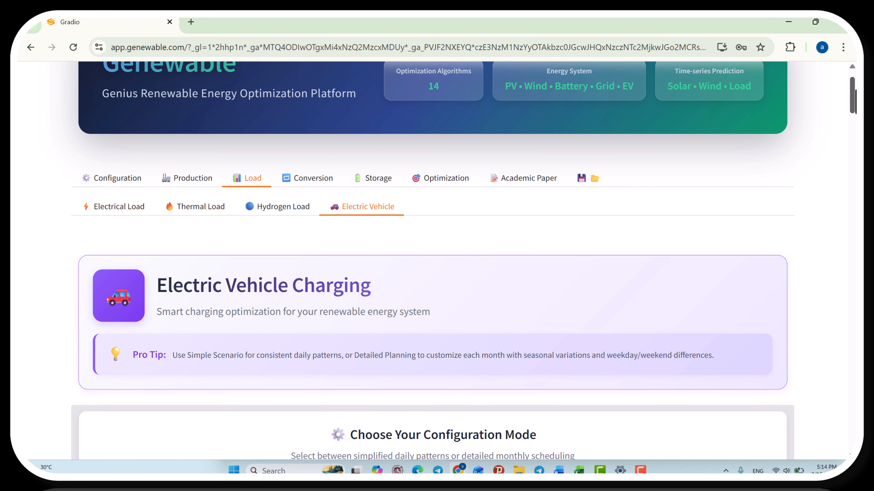